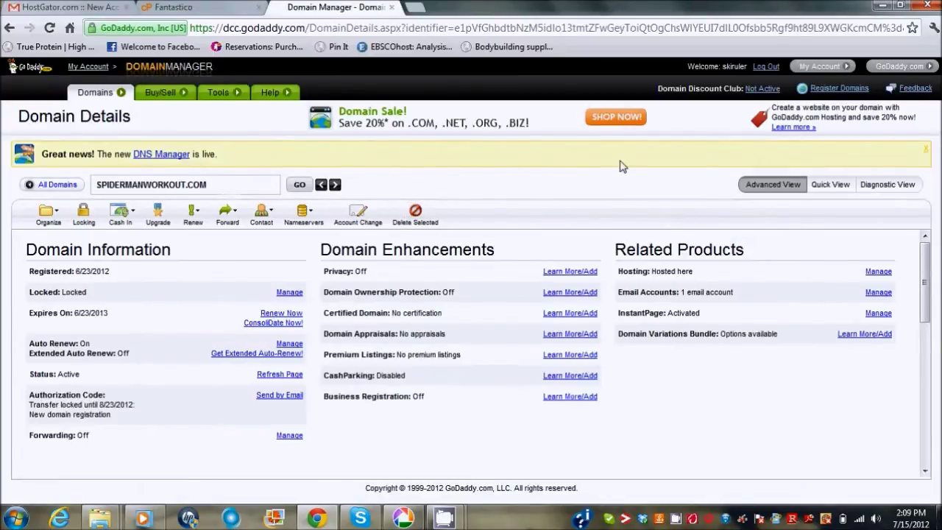
Scroll to the Nameservers section and open the nameserver settings for SPIDERMANWORKOUT.COM.
{"action": "mouse_move", "coordinate": [927, 262]}
{"action": "left_mouse_down"}
{"action": "mouse_move", "coordinate": [929, 294]}
{"action": "mouse_move", "coordinate": [926, 253]}
{"action": "left_mouse_up"}
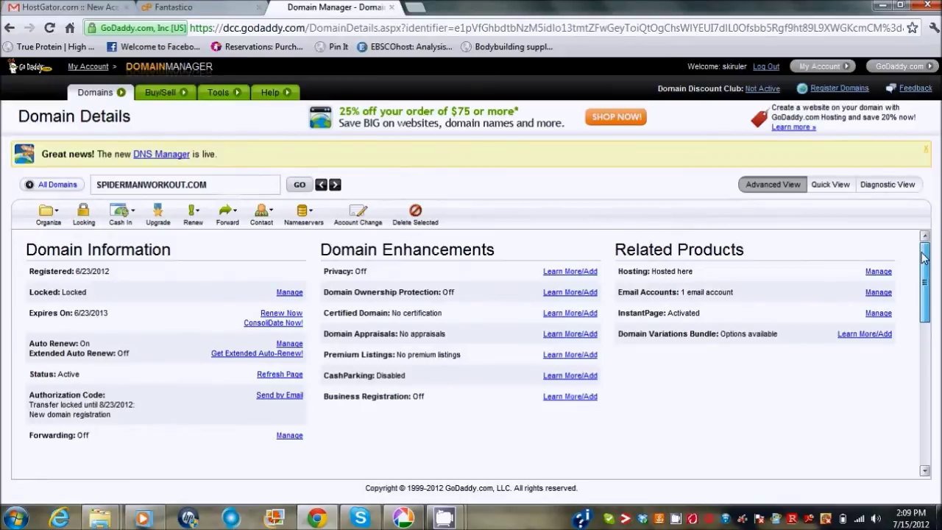
{"action": "left_click_drag", "start_coordinate": [925, 261], "coordinate": [925, 342]}
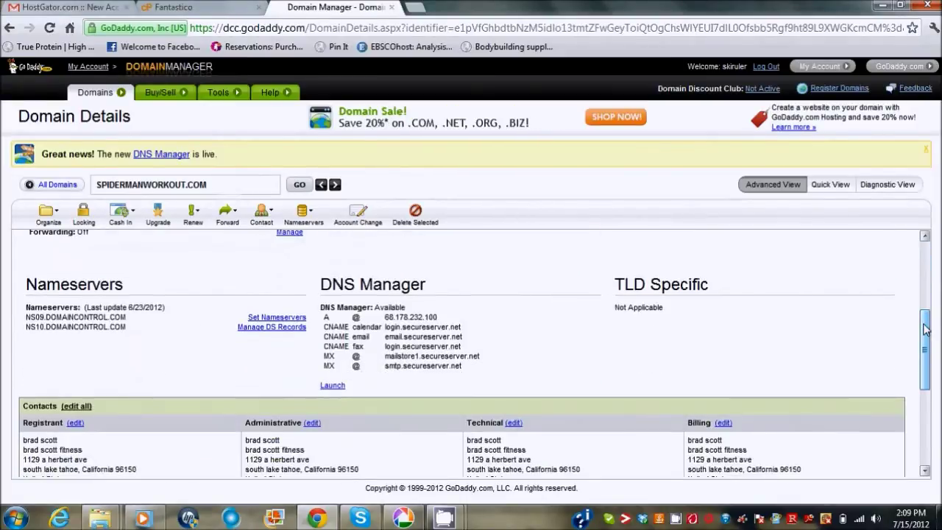
{"action": "left_click", "coordinate": [259, 317]}
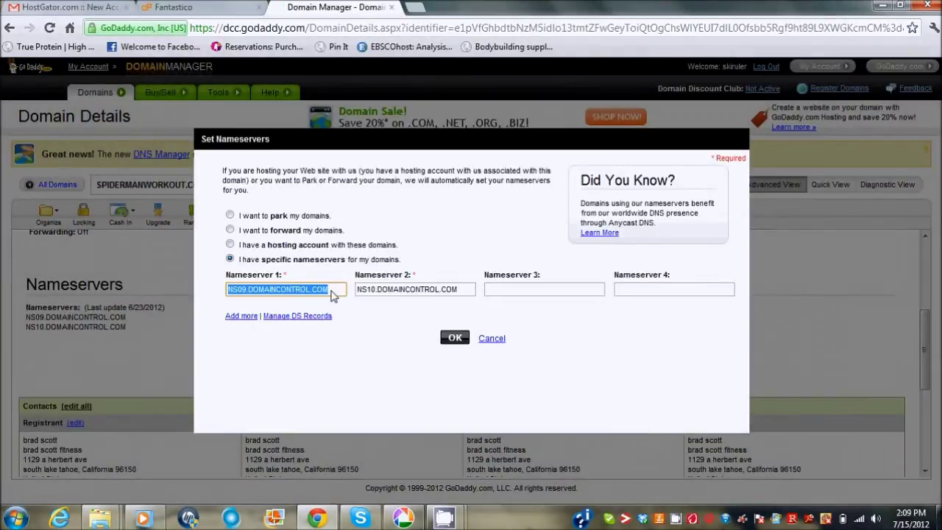
Replace the DOMAINCONTROL pair with the HostGator nameservers, starting NS1143.HOSTGATOR.COM, and confirm.
{"action": "type", "text": "NS1143.HOSTGATOR.COM"}
{"action": "left_click", "coordinate": [416, 293]}
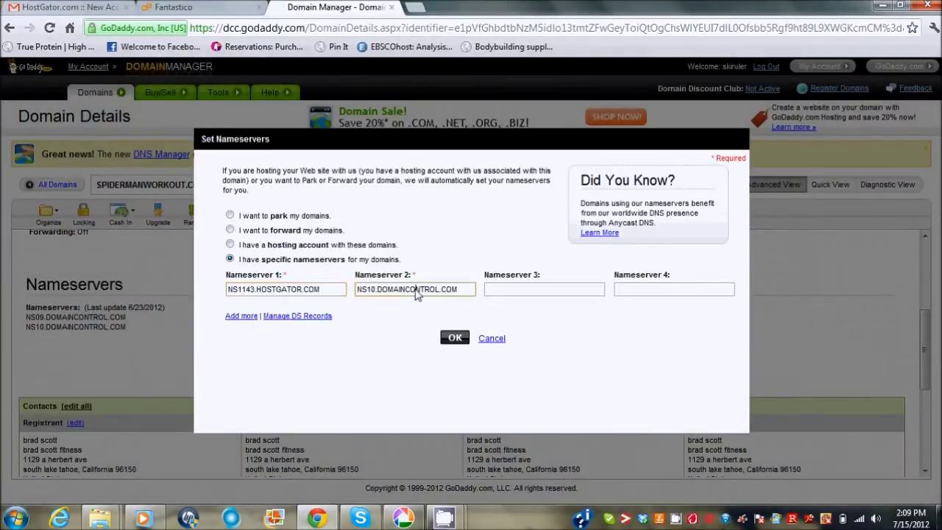
{"action": "type", "text": "NS1143.HOSTGATOR.COM"}
{"action": "left_click", "coordinate": [447, 342]}
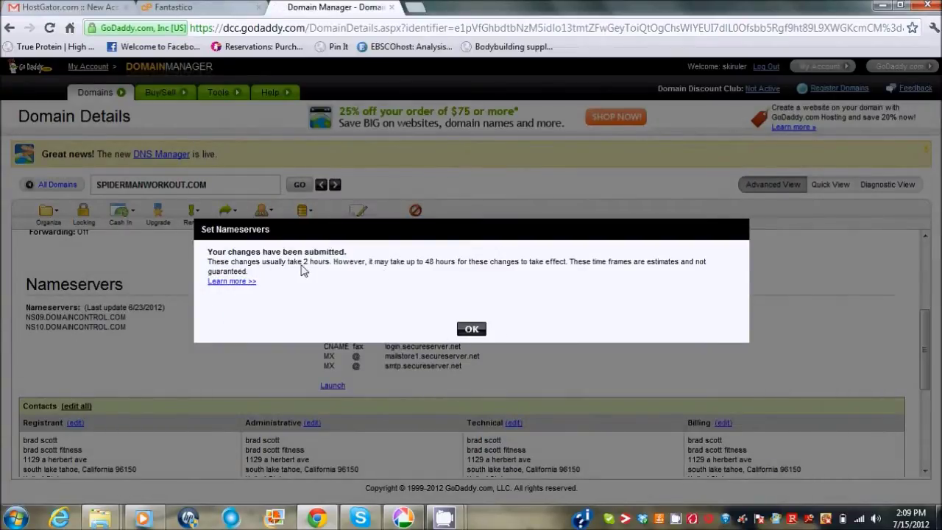
{"action": "left_click", "coordinate": [472, 328]}
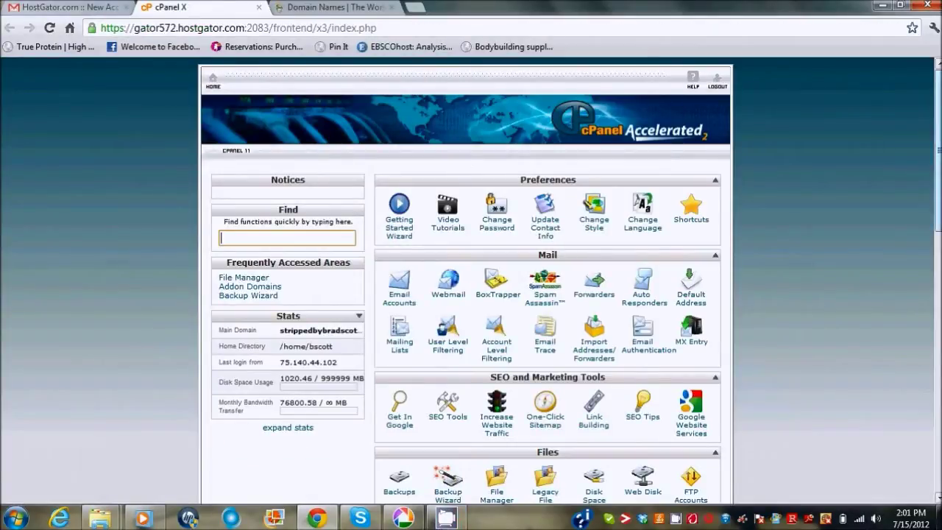
Scroll the cPanel home page to the Domains section and open Addon Domains.
{"action": "scroll", "coordinate": [665, 151], "scroll_direction": "down", "scroll_amount": 3}
{"action": "scroll", "coordinate": [548, 280], "scroll_direction": "down", "scroll_amount": 5}
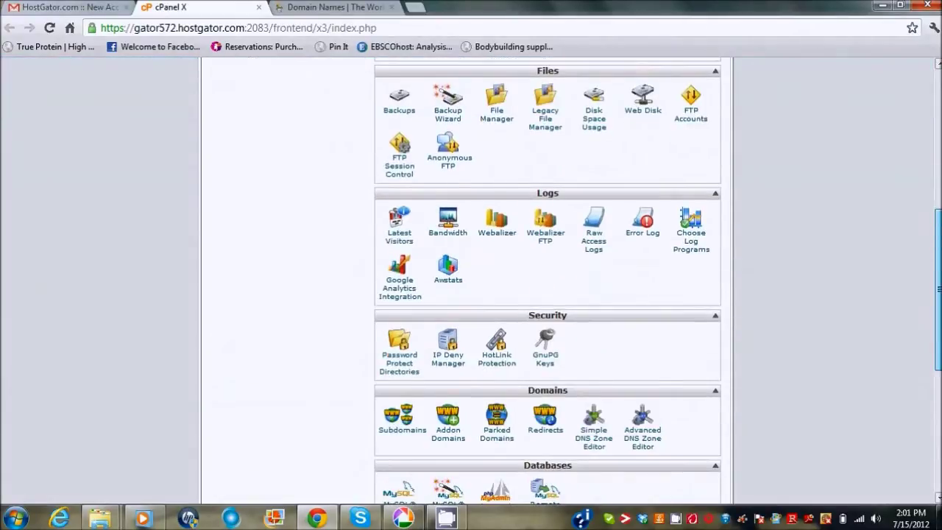
{"action": "scroll", "coordinate": [936, 342], "scroll_direction": "down", "scroll_amount": 2}
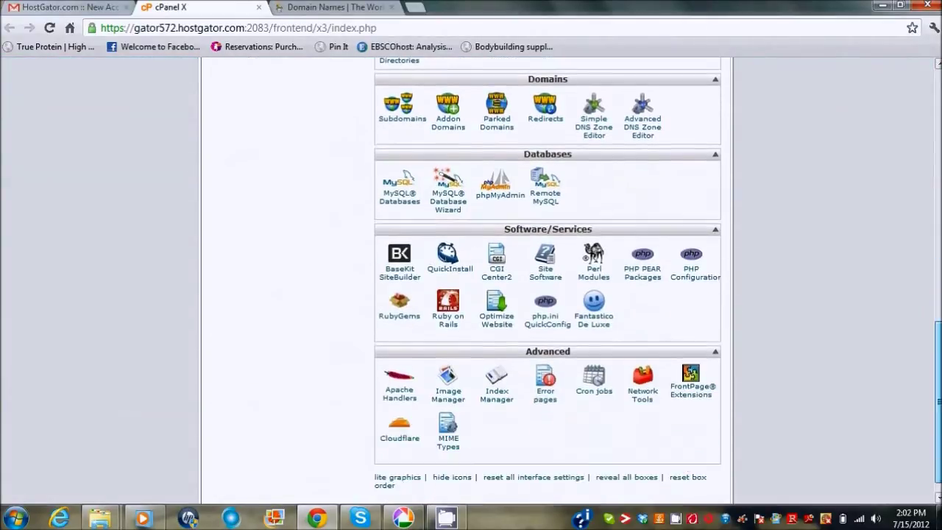
{"action": "scroll", "coordinate": [936, 343], "scroll_direction": "up", "scroll_amount": 2}
{"action": "left_click_drag", "start_coordinate": [936, 343], "coordinate": [936, 322]}
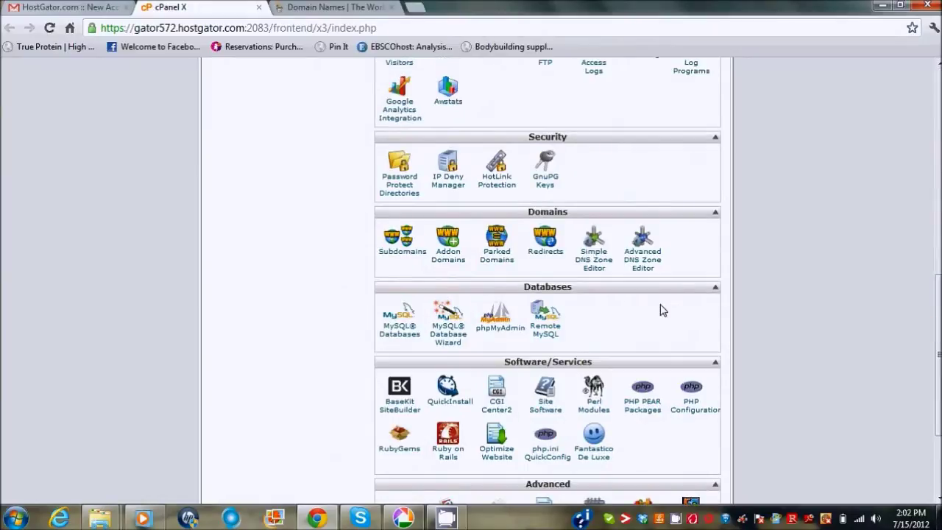
{"action": "left_click", "coordinate": [449, 243]}
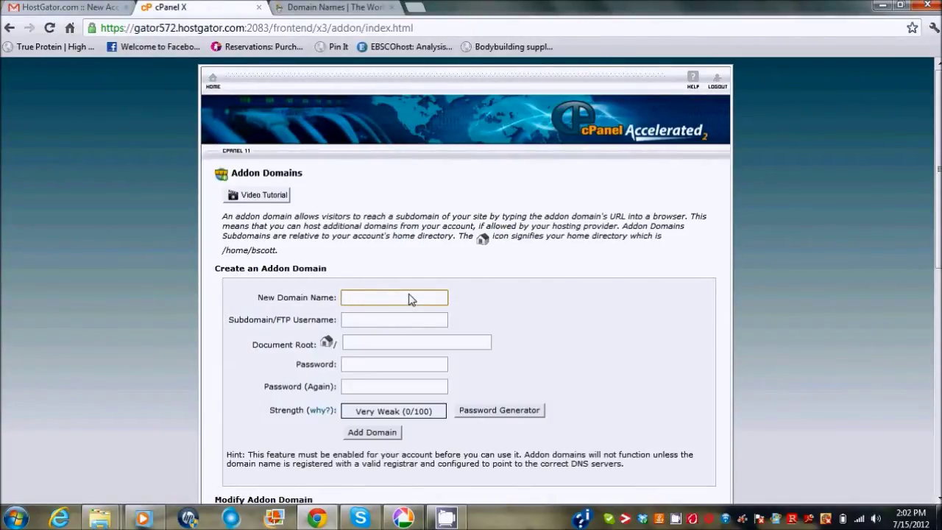
Add spidermanworkout.com as an addon domain with root public_html/spidermanworkout.com and a password.
{"action": "type", "text": "spi"}
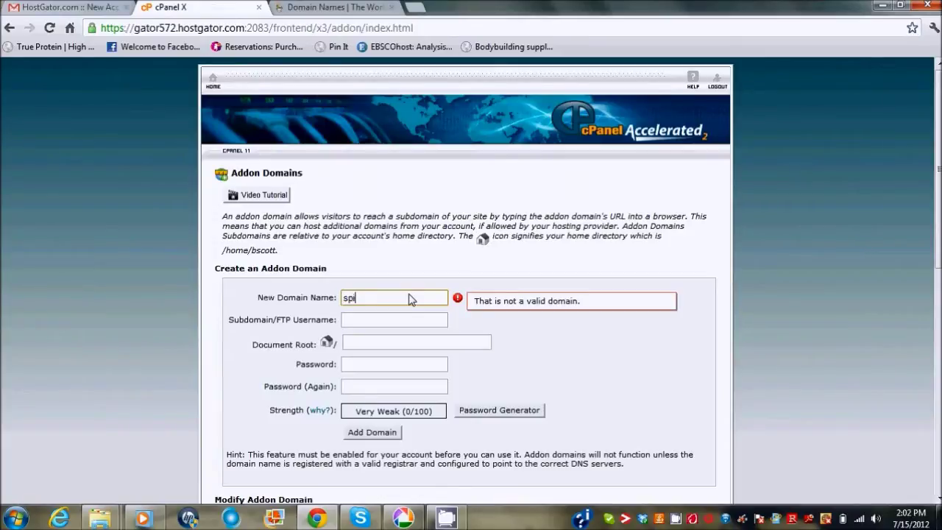
{"action": "type", "text": "dermanworkout.com"}
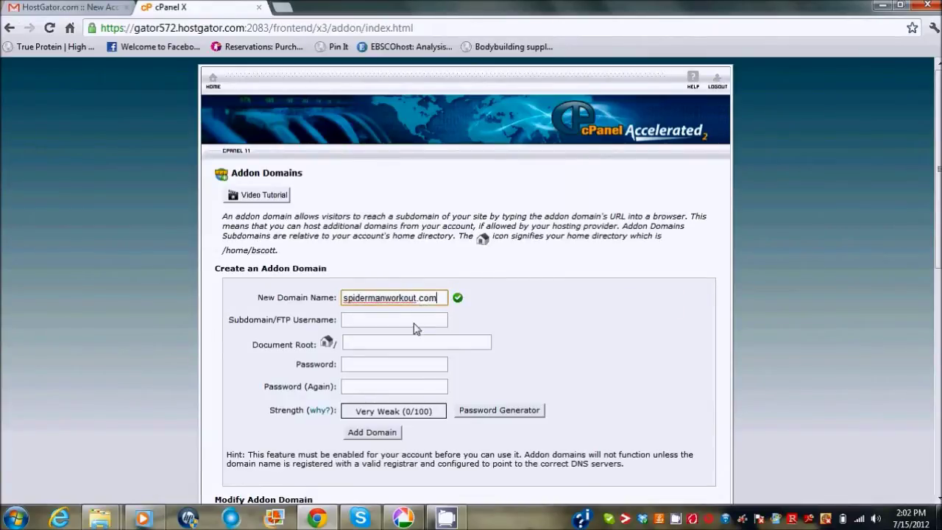
{"action": "left_click", "coordinate": [414, 324]}
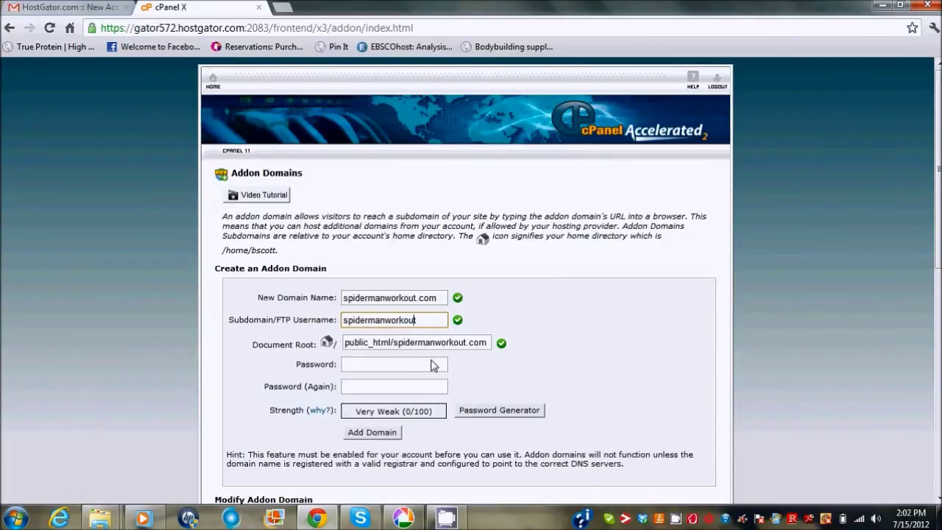
{"action": "left_click", "coordinate": [406, 374]}
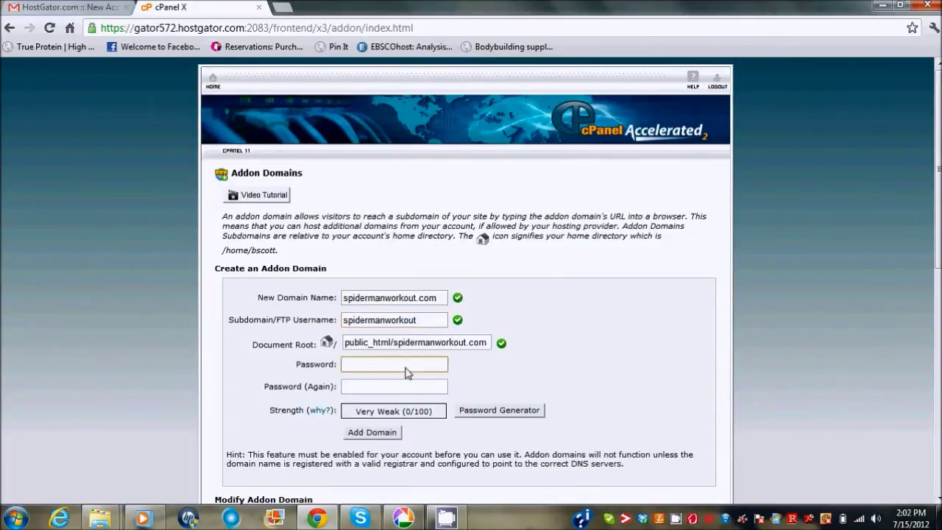
{"action": "type", "text": "••••"}
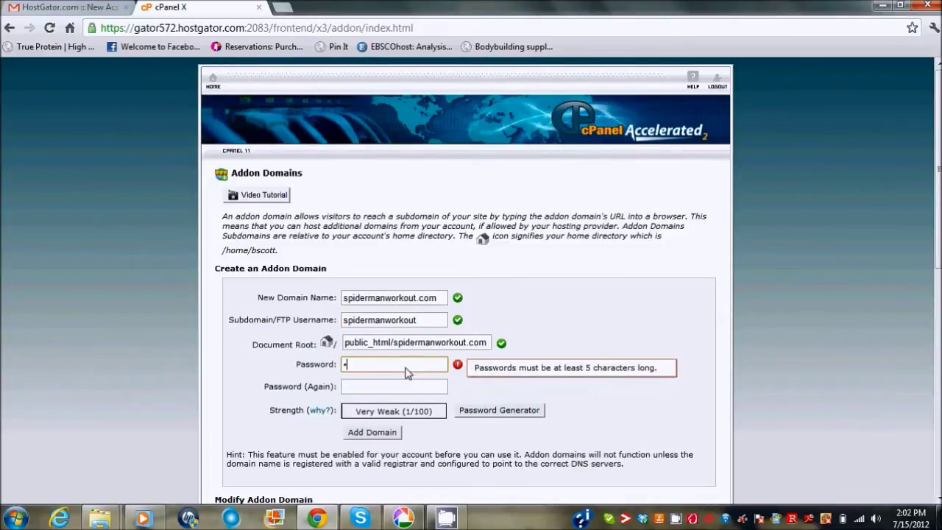
{"action": "type", "text": "•••••"}
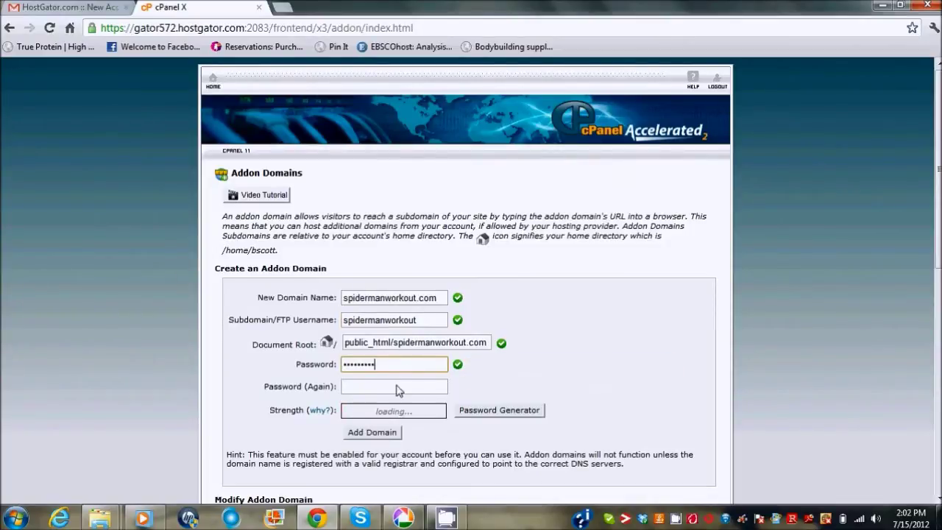
{"action": "left_click", "coordinate": [396, 388]}
{"action": "type", "text": "•••••••••"}
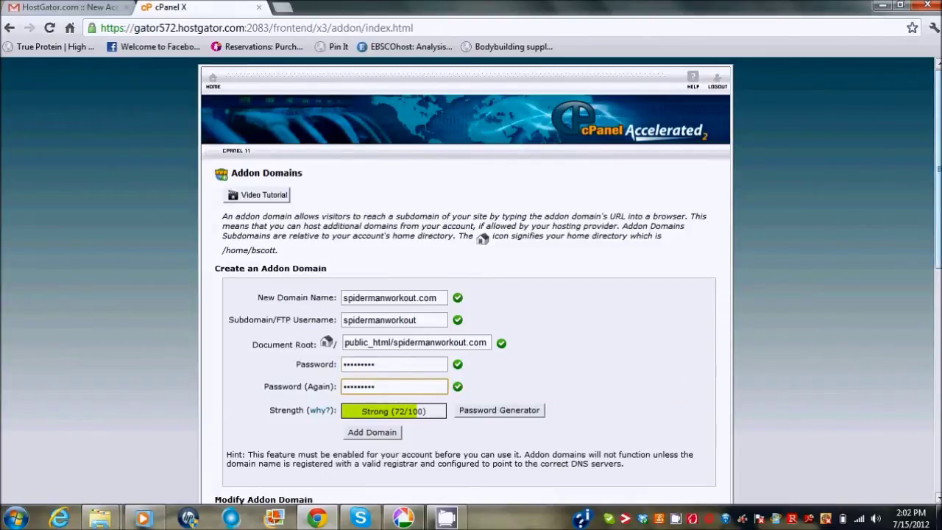
{"action": "scroll", "coordinate": [938, 162], "scroll_direction": "down", "scroll_amount": 2}
{"action": "scroll", "coordinate": [472, 280], "scroll_direction": "down", "scroll_amount": 3}
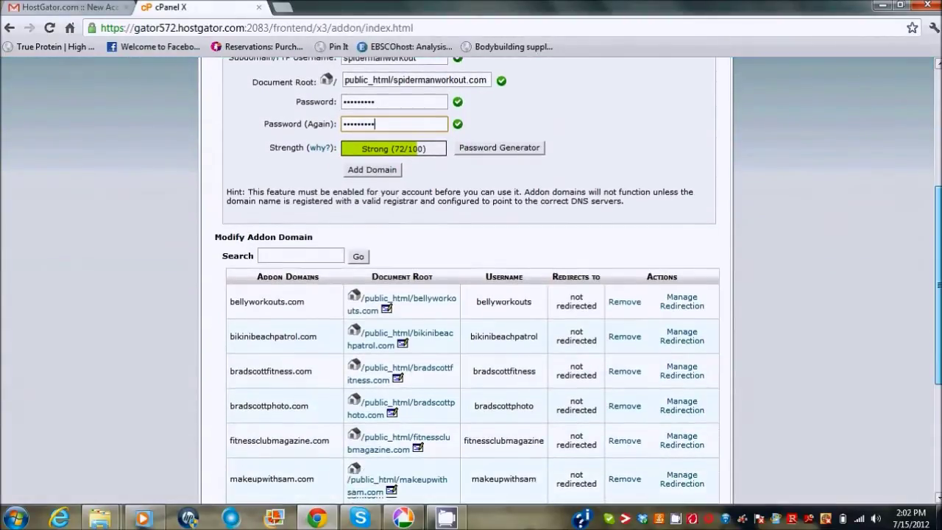
{"action": "scroll", "coordinate": [341, 356], "scroll_direction": "up", "scroll_amount": 3}
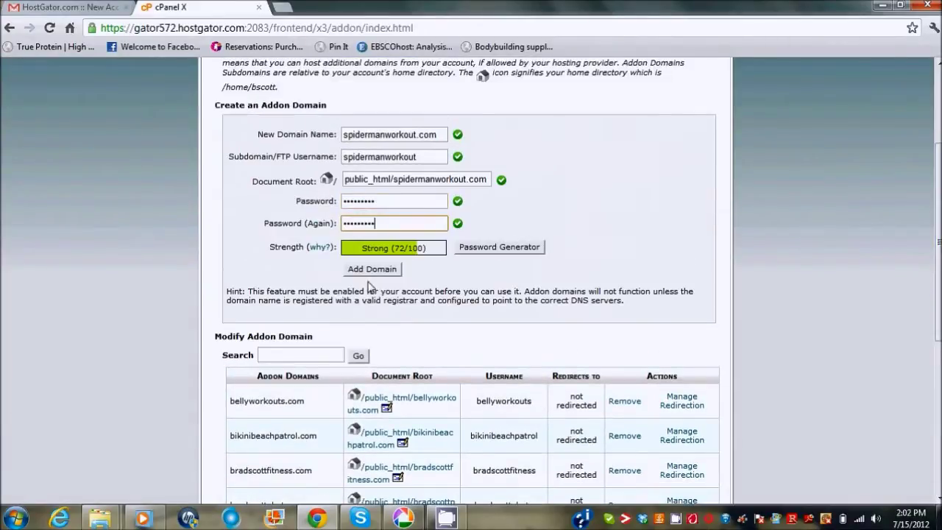
{"action": "left_click", "coordinate": [371, 270]}
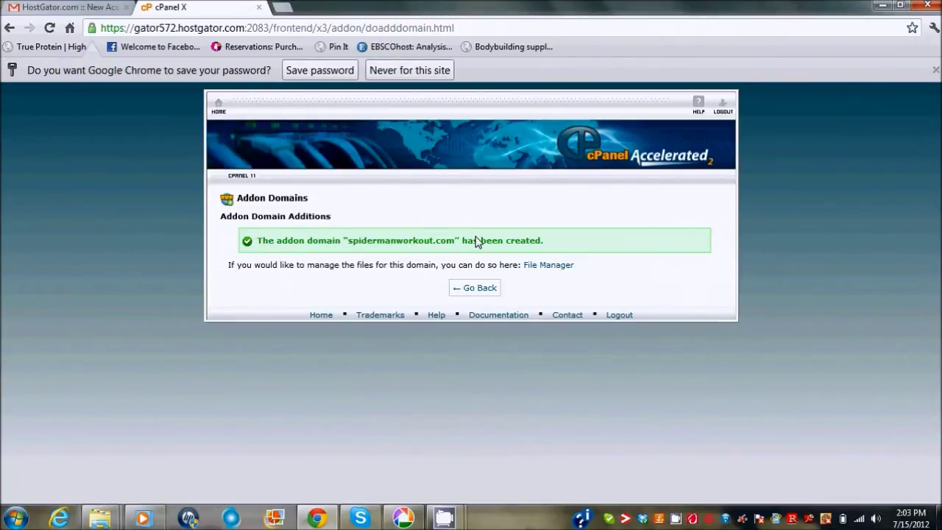
Return to the cPanel home page and launch Fantastico De Luxe from Software/Services.
{"action": "left_click", "coordinate": [475, 293]}
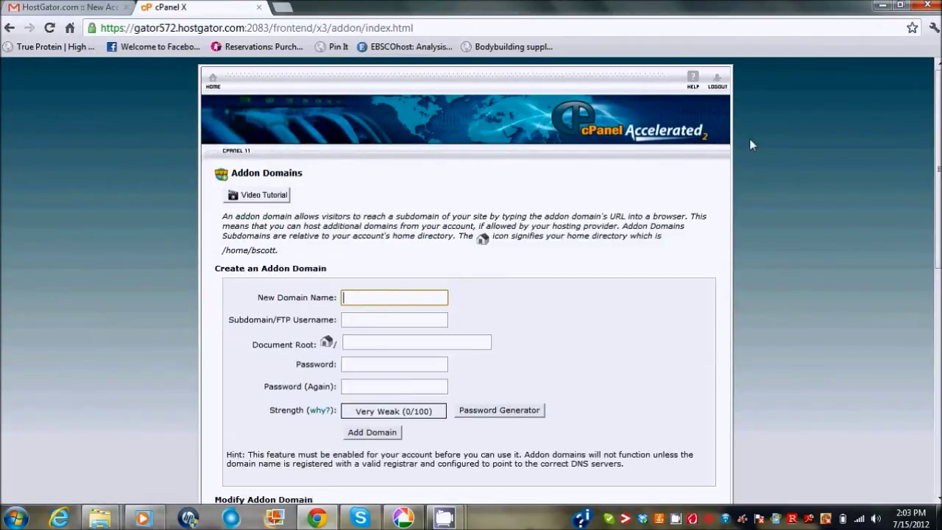
{"action": "left_click", "coordinate": [212, 87]}
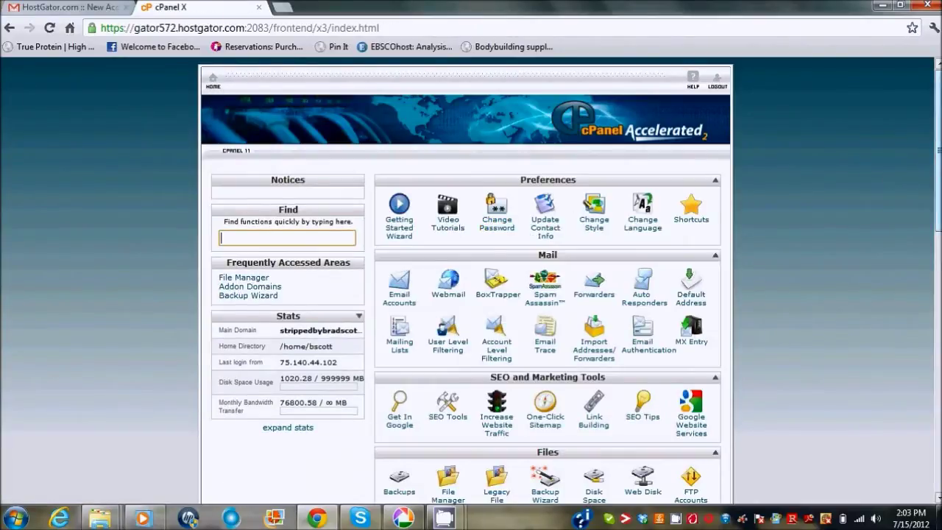
{"action": "scroll", "coordinate": [445, 187], "scroll_direction": "down", "scroll_amount": 1}
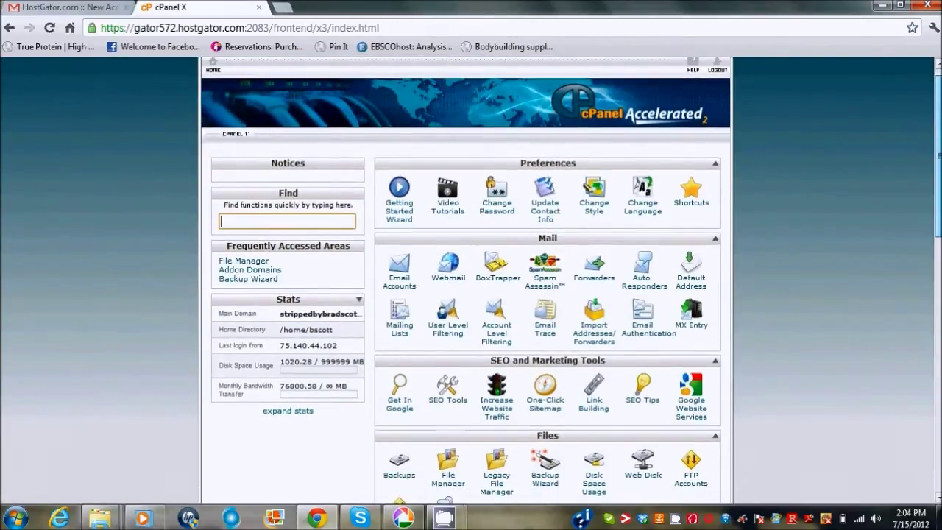
{"action": "scroll", "coordinate": [445, 171], "scroll_direction": "down", "scroll_amount": 3}
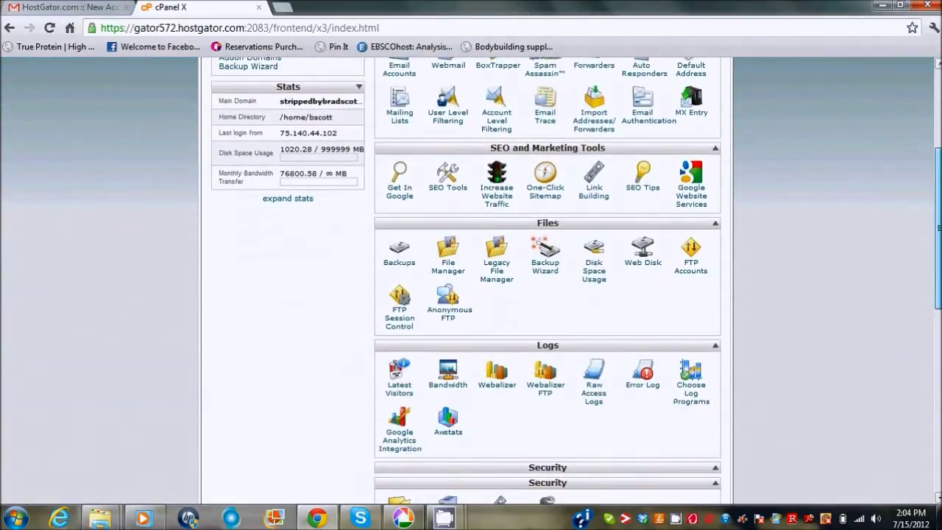
{"action": "scroll", "coordinate": [548, 281], "scroll_direction": "down", "scroll_amount": 6}
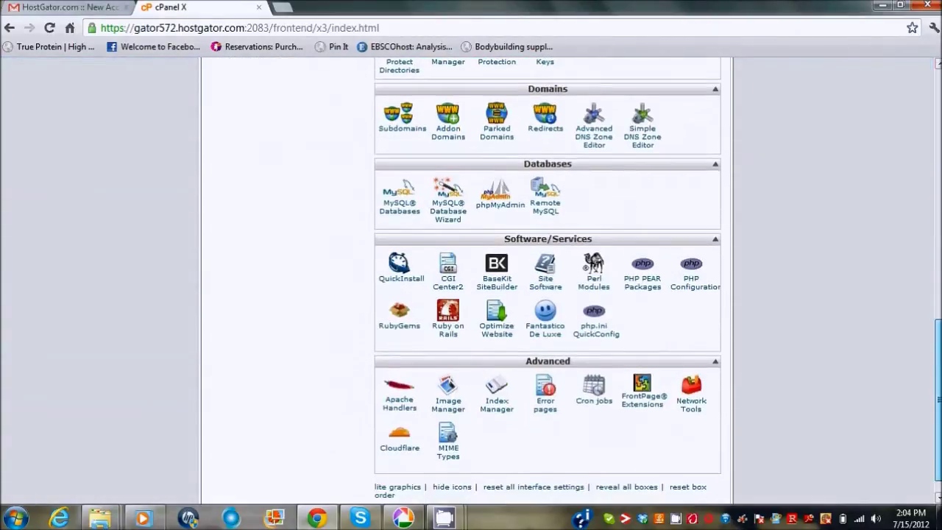
{"action": "scroll", "coordinate": [548, 281], "scroll_direction": "down", "scroll_amount": 1}
{"action": "left_click", "coordinate": [545, 289]}
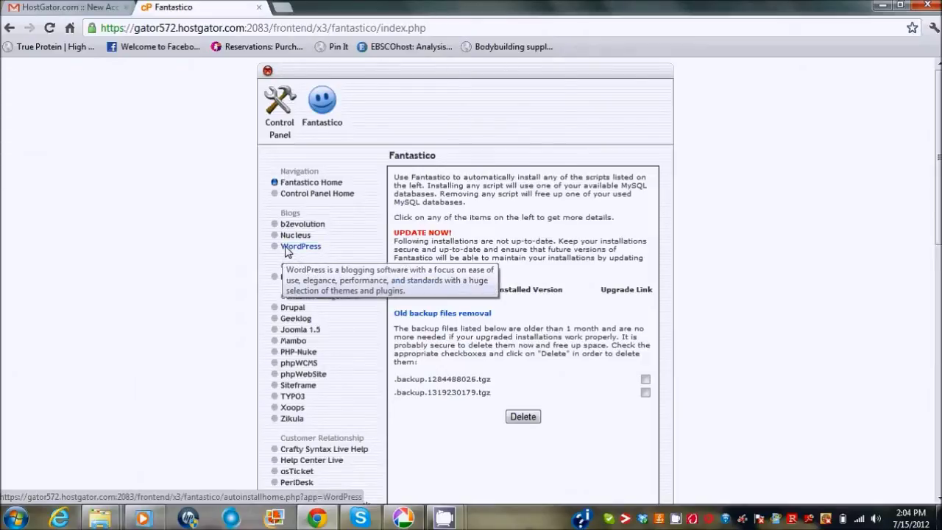
Start a new WordPress installation from Fantastico's Blogs section.
{"action": "left_click", "coordinate": [287, 251]}
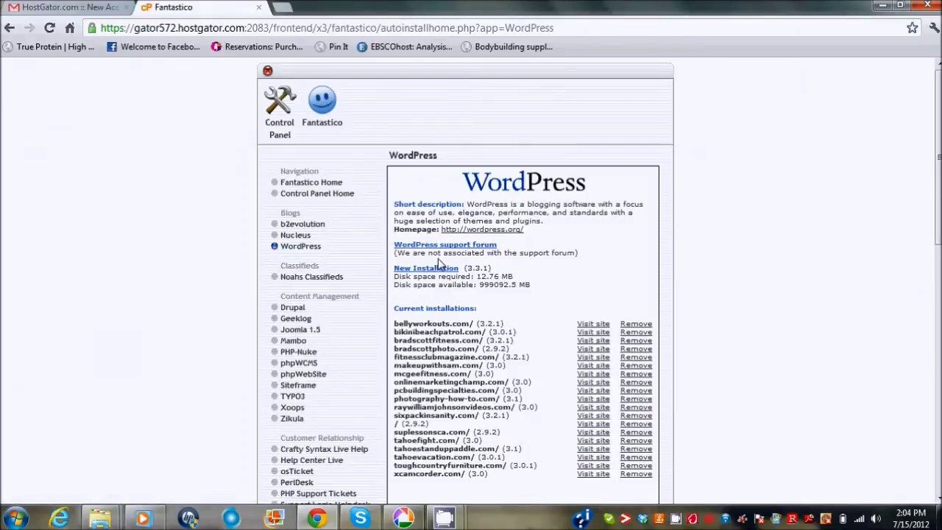
{"action": "left_click", "coordinate": [424, 271]}
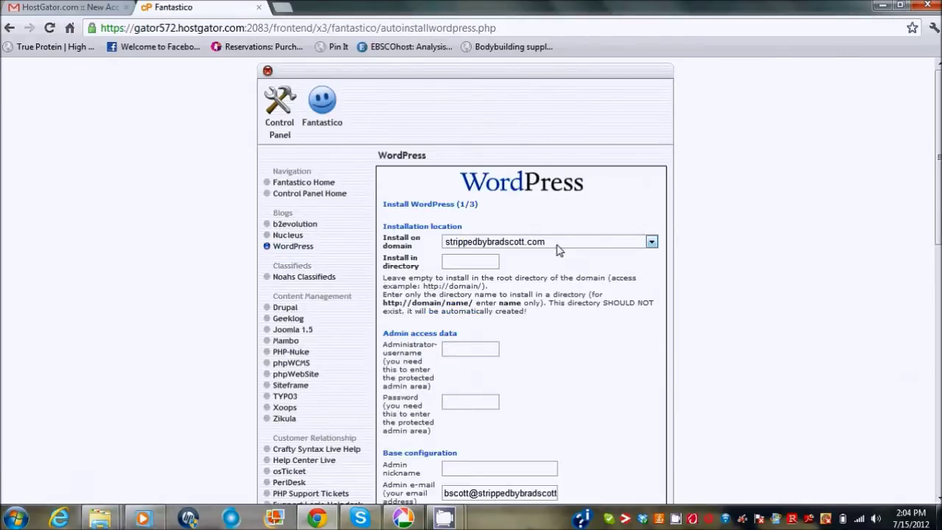
Choose spidermanworkout.com as the install domain, leaving the directory blank for the root.
{"action": "left_click", "coordinate": [557, 243]}
{"action": "left_click_drag", "start_coordinate": [650, 352], "coordinate": [655, 376]}
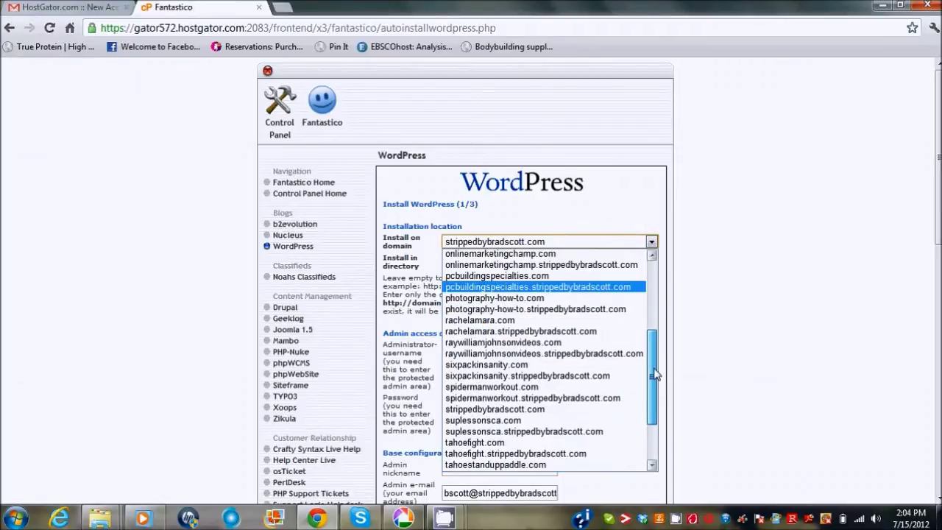
{"action": "left_click", "coordinate": [528, 387]}
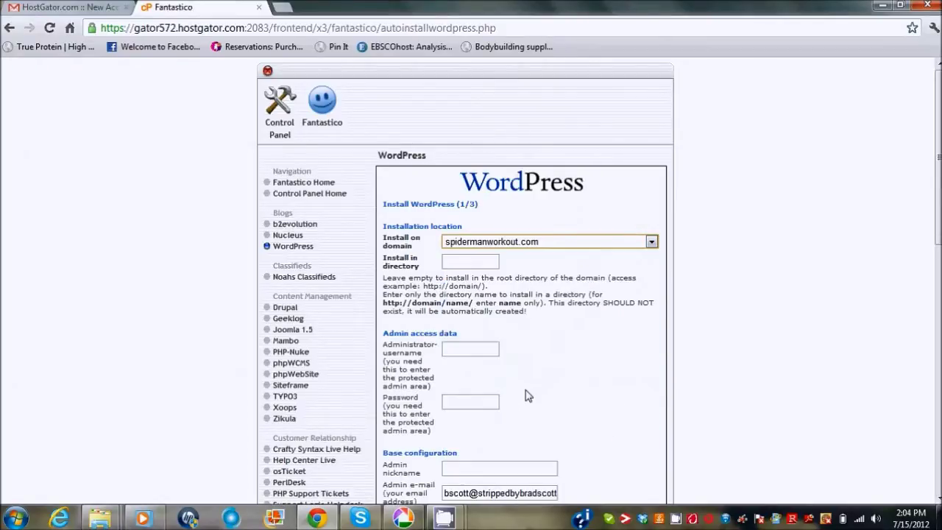
{"action": "left_click", "coordinate": [474, 263]}
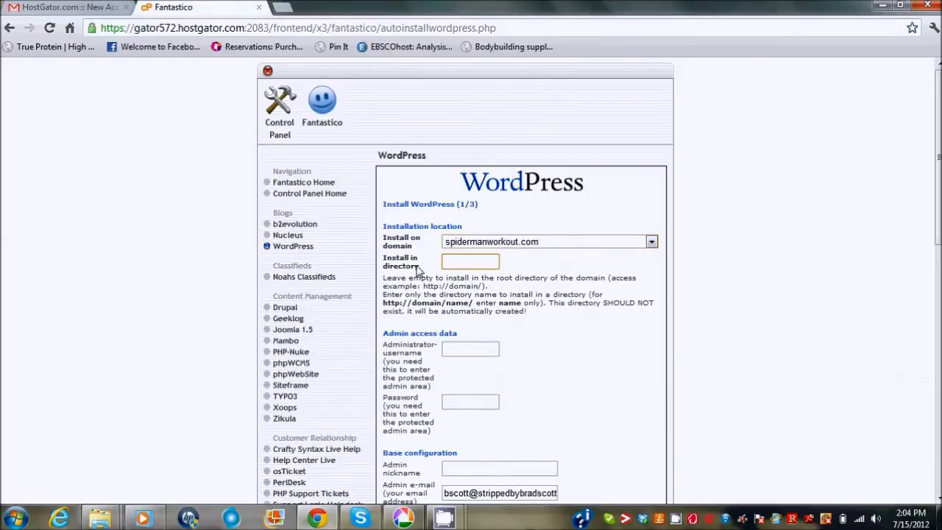
Enter the admin username, password and site details, then submit the WordPress install.
{"action": "scroll", "coordinate": [938, 243], "scroll_direction": "down", "scroll_amount": 3}
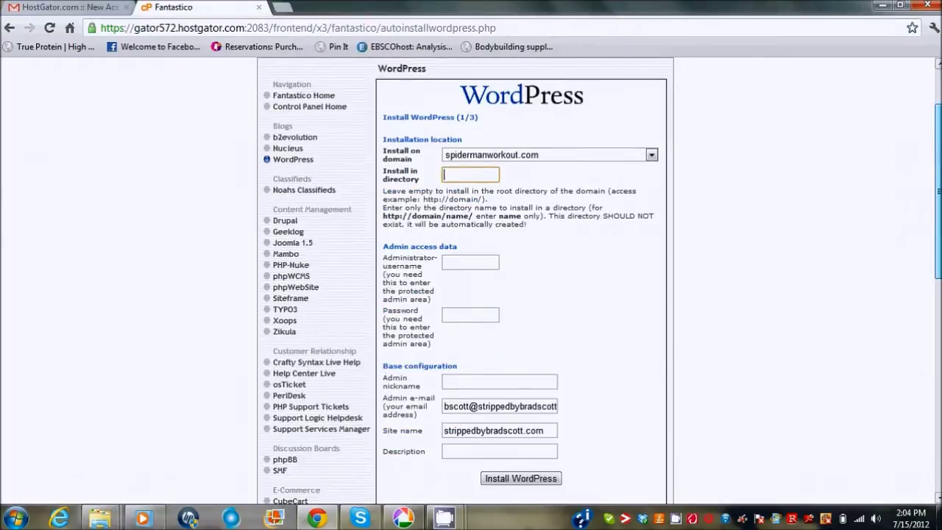
{"action": "scroll", "coordinate": [601, 281], "scroll_direction": "down", "scroll_amount": 1}
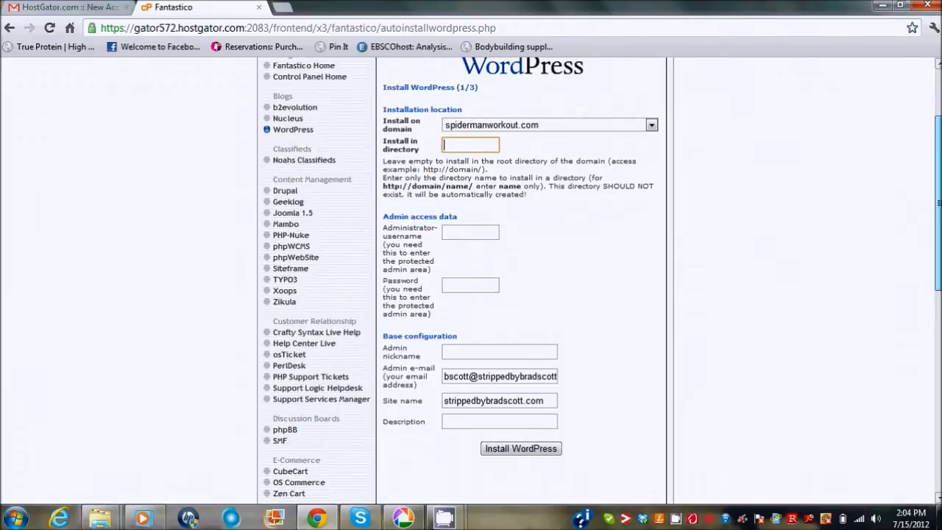
{"action": "scroll", "coordinate": [536, 165], "scroll_direction": "down", "scroll_amount": 1}
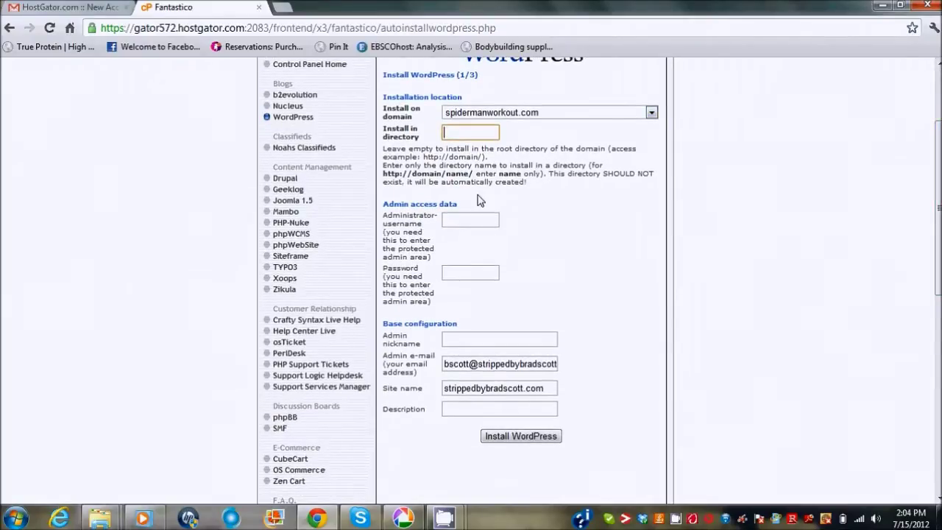
{"action": "left_click", "coordinate": [470, 223]}
{"action": "type", "text": "bradscott"}
{"action": "left_click", "coordinate": [474, 274]}
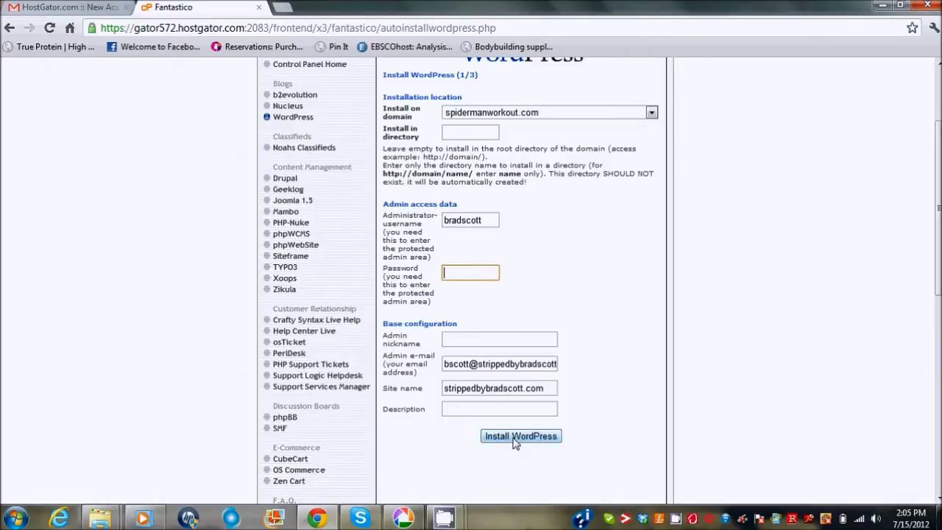
{"action": "mouse_move", "coordinate": [446, 521]}
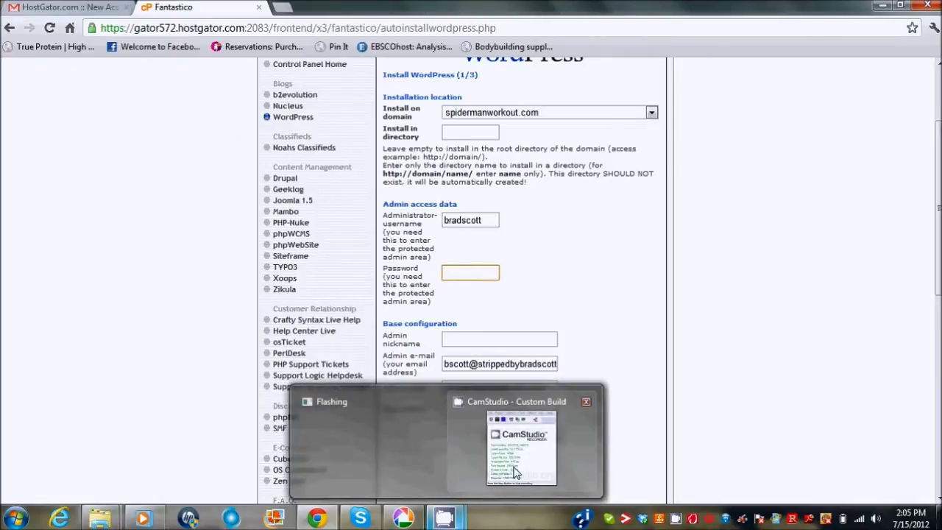
{"action": "left_click", "coordinate": [522, 442]}
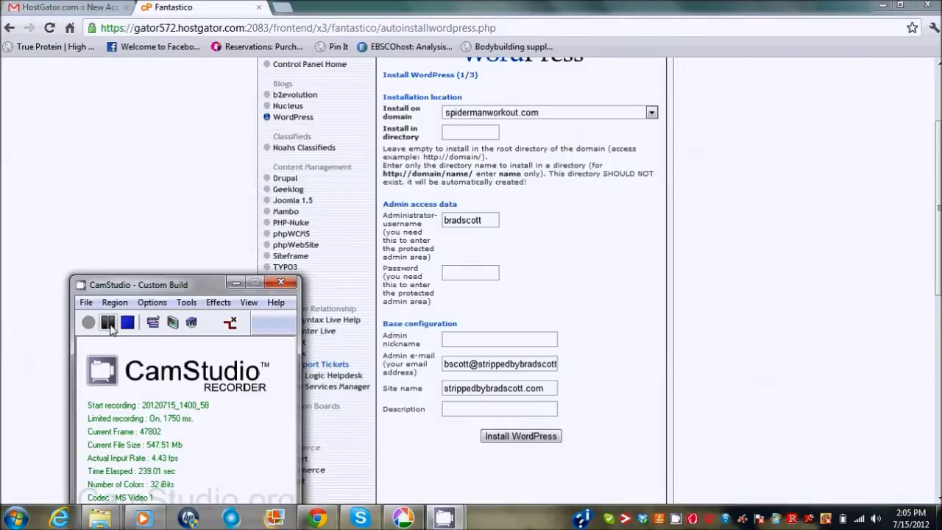
{"action": "left_click", "coordinate": [109, 322]}
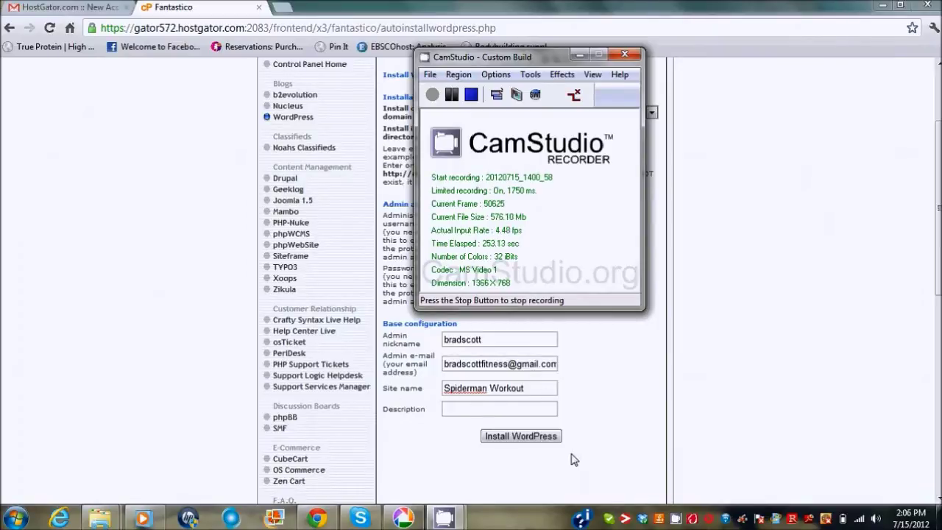
{"action": "left_click", "coordinate": [521, 436]}
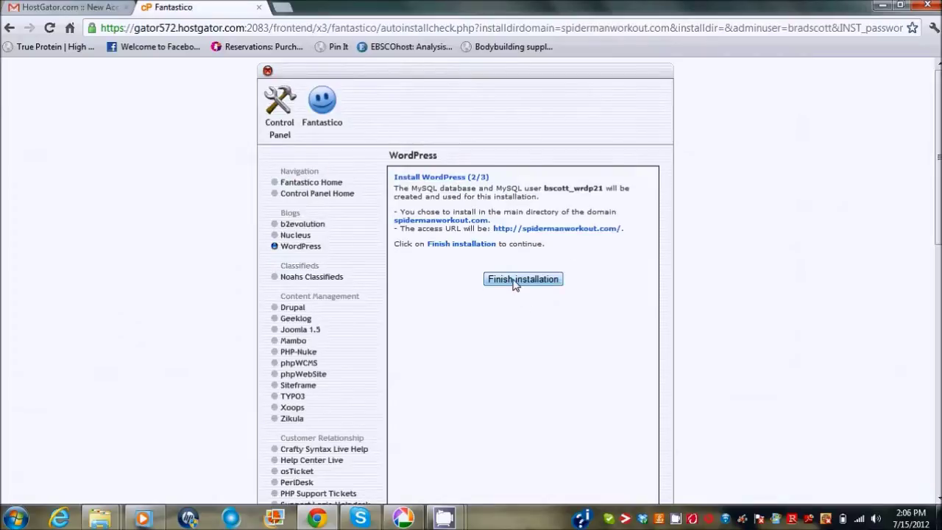
Finish the WordPress installation.
{"action": "left_click", "coordinate": [515, 281]}
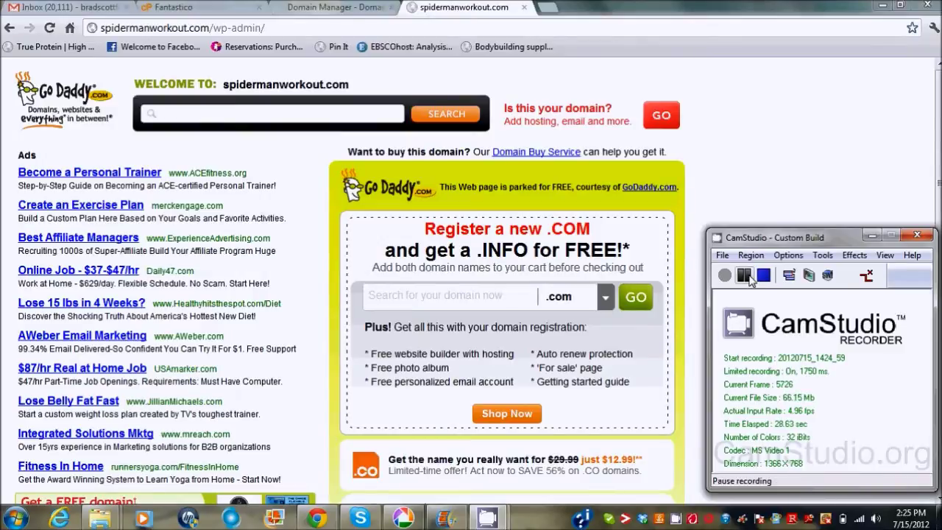
Reload spidermanworkout.com/wp-admin to reach the WordPress login page.
{"action": "left_click", "coordinate": [745, 277]}
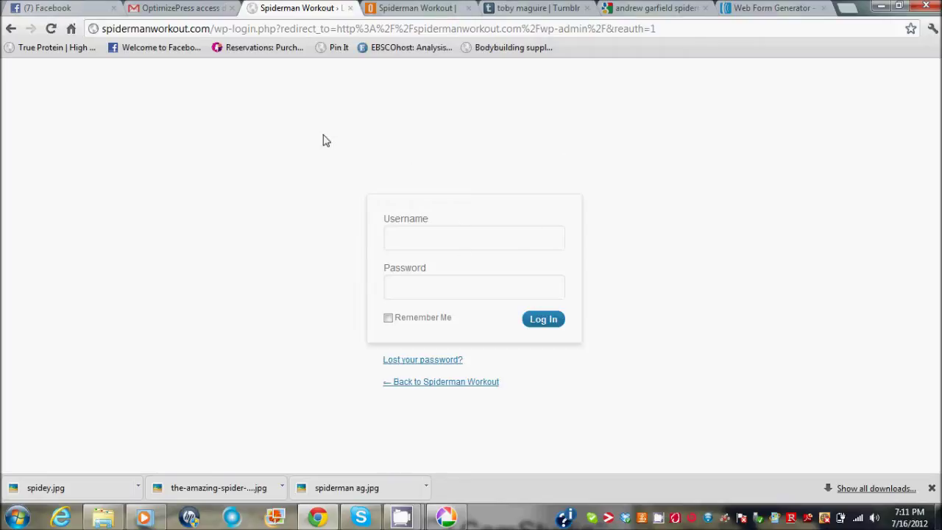
Log in to the Spiderman Workout WordPress admin with the saved username and password.
{"action": "left_click", "coordinate": [496, 243]}
{"action": "type", "text": "br"}
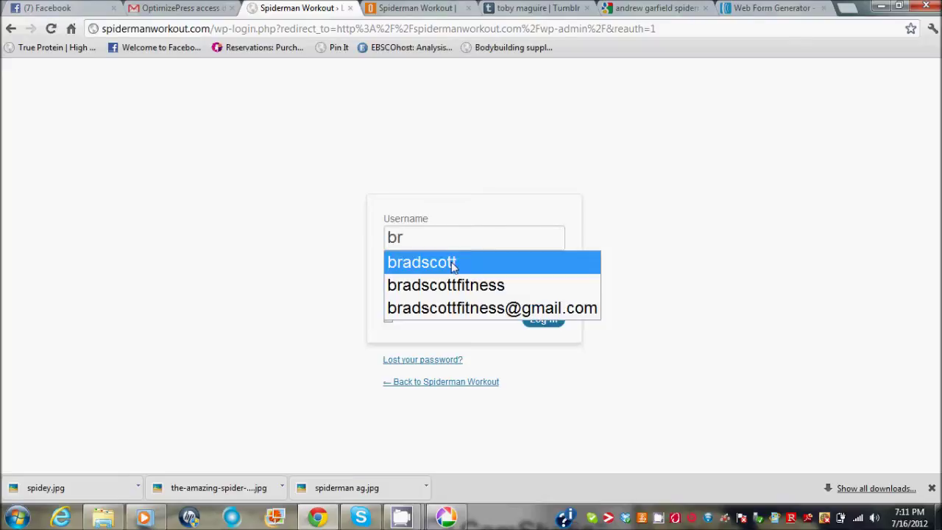
{"action": "left_click", "coordinate": [450, 262]}
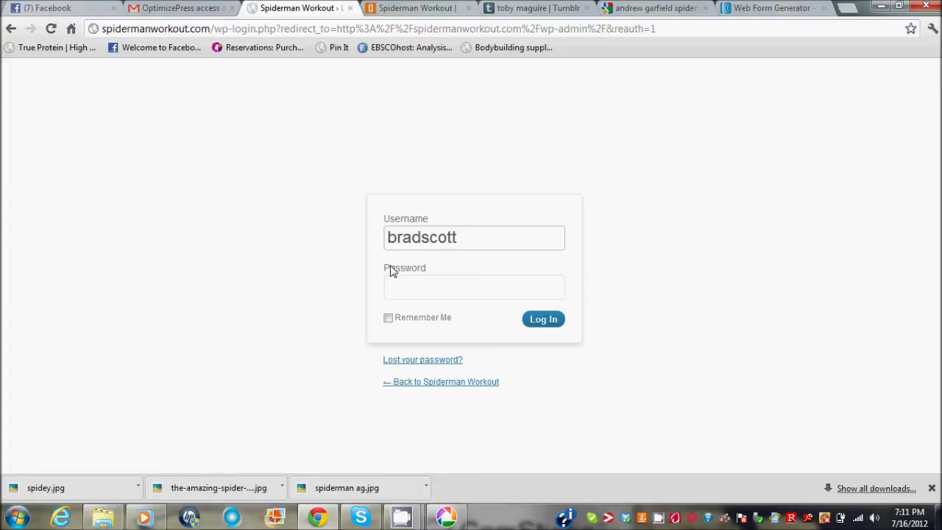
{"action": "left_click", "coordinate": [425, 294]}
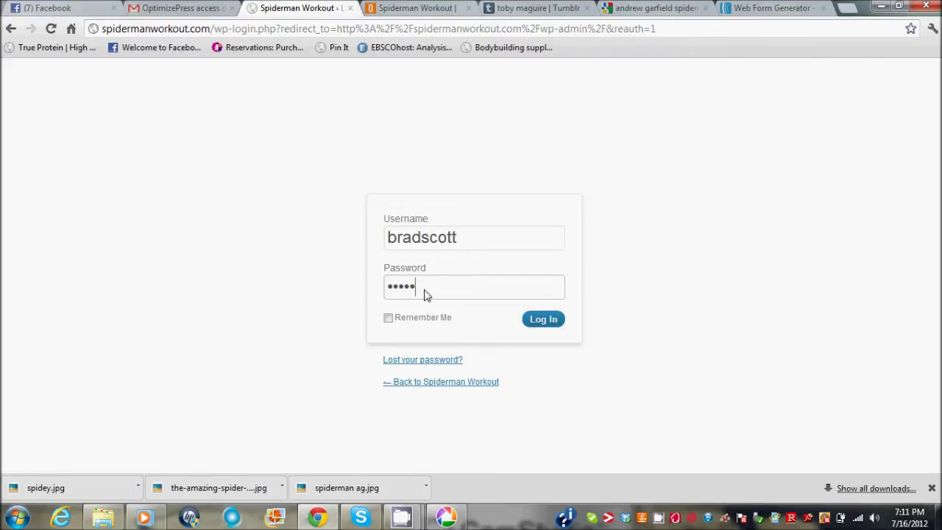
{"action": "left_click", "coordinate": [550, 324]}
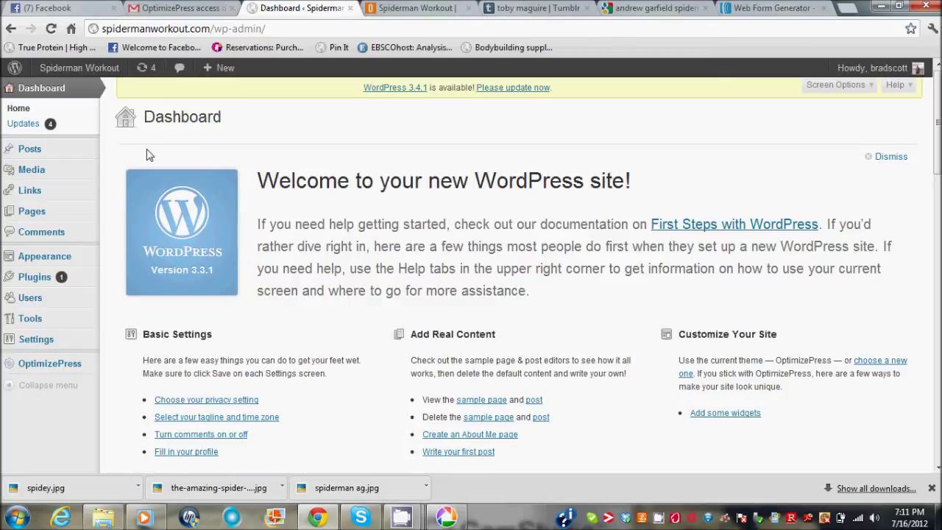
{"action": "mouse_move", "coordinate": [48, 339]}
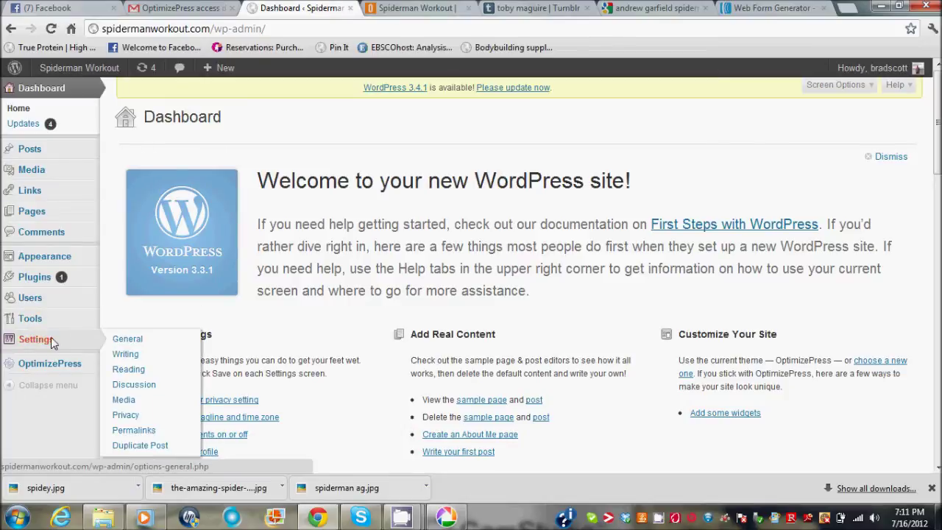
Choose the Post name permalink structure (/%postname%/) in Settings > Permalinks.
{"action": "left_click", "coordinate": [143, 433]}
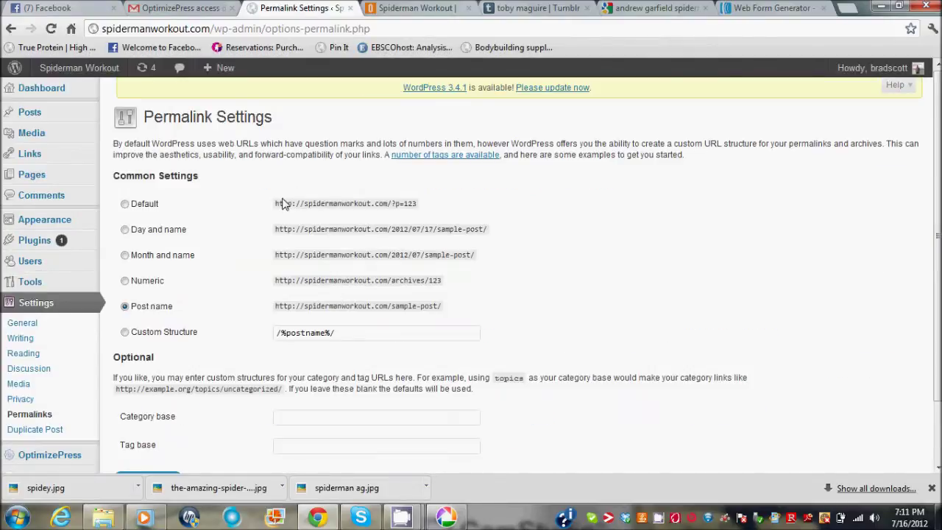
{"action": "left_click", "coordinate": [125, 204]}
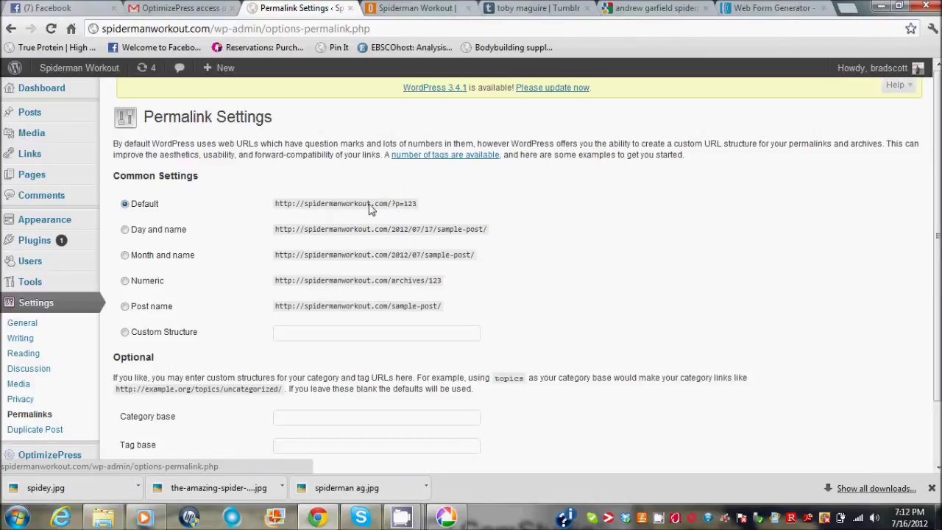
{"action": "left_click", "coordinate": [125, 307]}
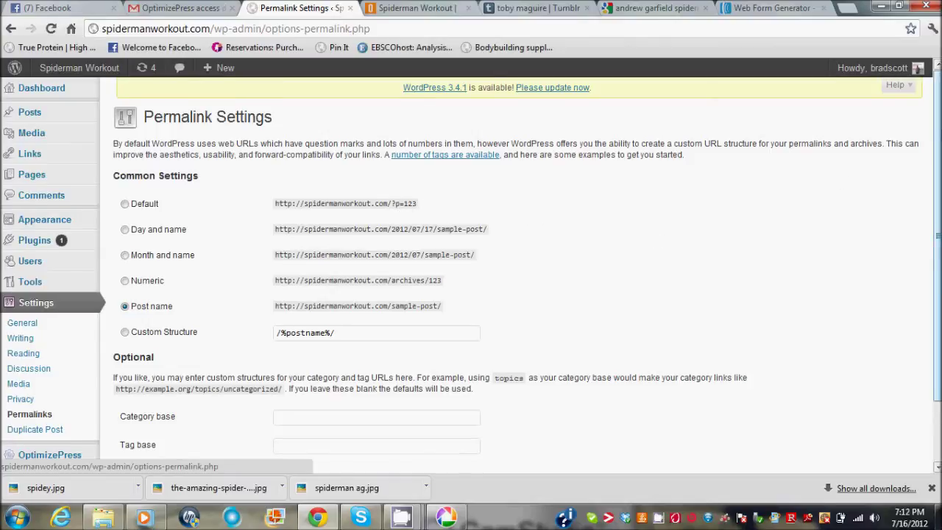
{"action": "scroll", "coordinate": [936, 134], "scroll_direction": "down", "scroll_amount": 3}
Save the Post name permalink setting so WordPress confirms 'Permalink structure updated'.
{"action": "scroll", "coordinate": [937, 134], "scroll_direction": "up", "scroll_amount": 3}
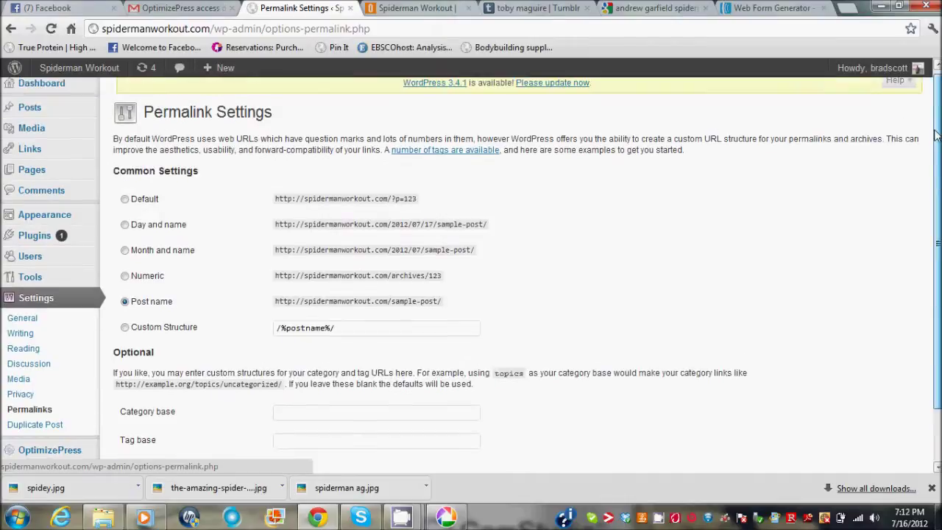
{"action": "scroll", "coordinate": [937, 134], "scroll_direction": "down", "scroll_amount": 2}
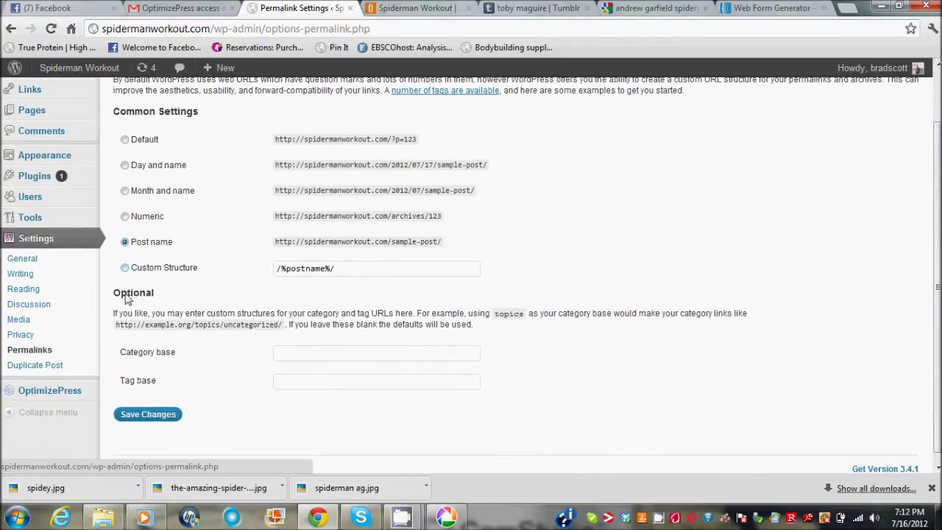
{"action": "left_click", "coordinate": [151, 414]}
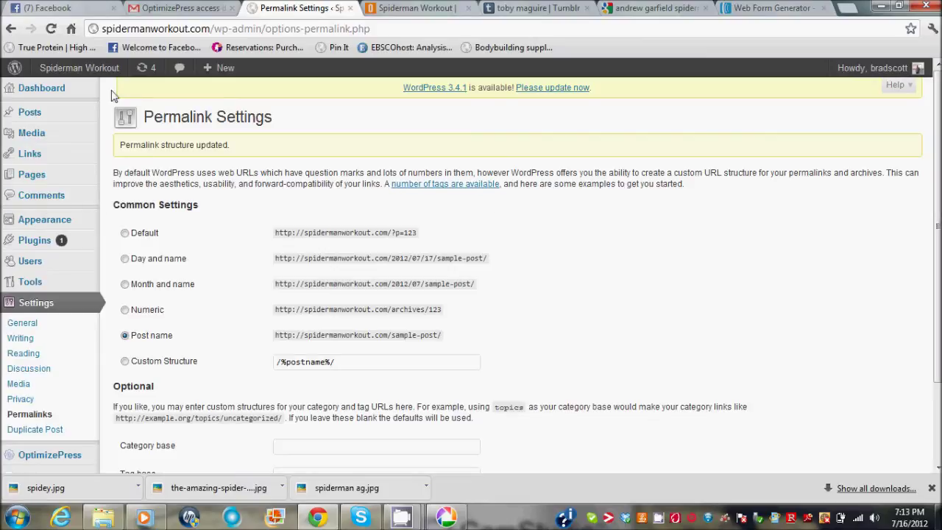
{"action": "mouse_move", "coordinate": [85, 212]}
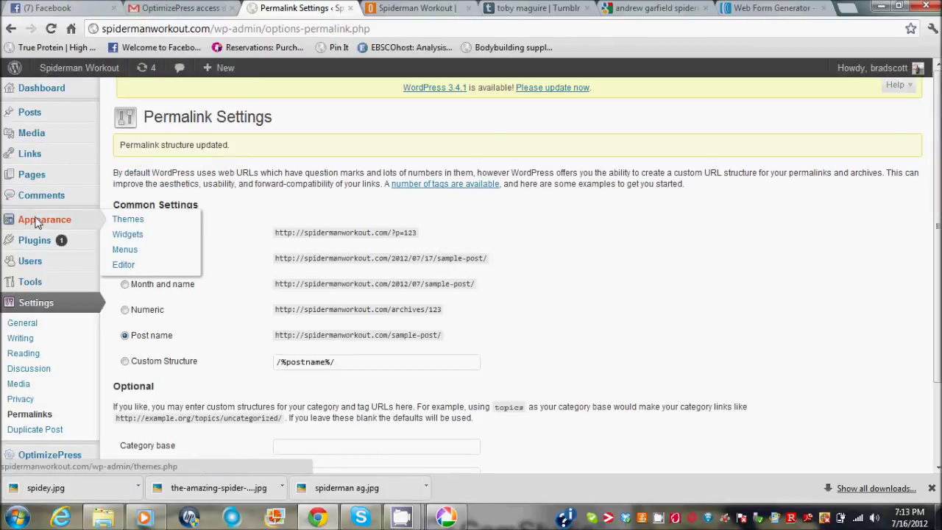
{"action": "left_click", "coordinate": [131, 220]}
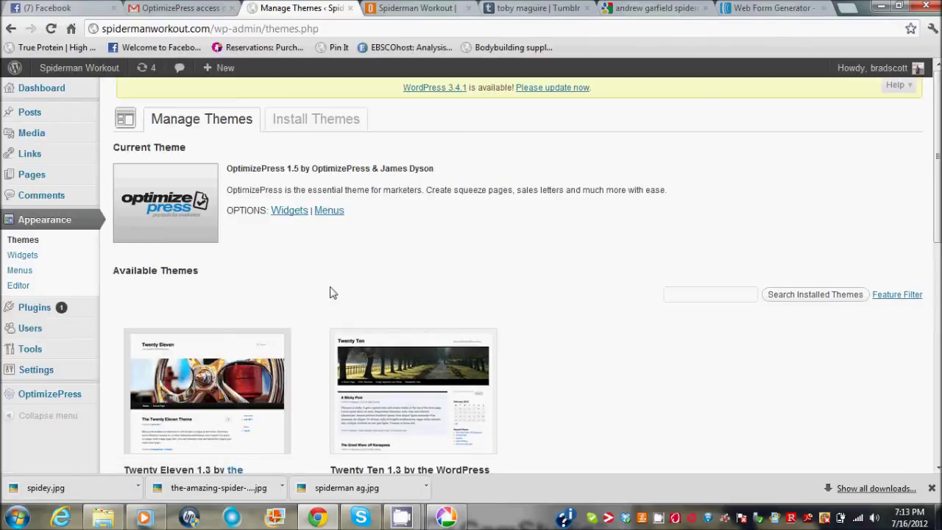
{"action": "left_click_drag", "start_coordinate": [940, 171], "coordinate": [939, 235]}
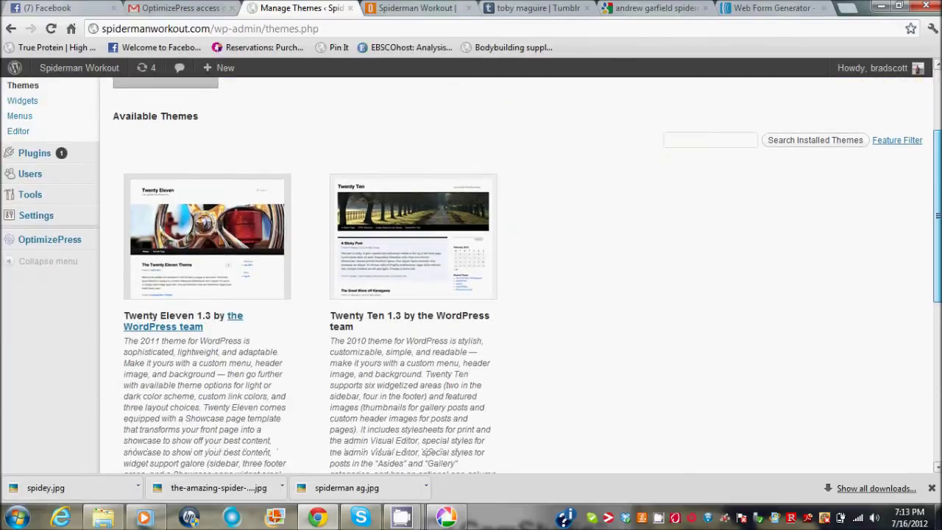
{"action": "scroll", "coordinate": [144, 225], "scroll_direction": "down", "scroll_amount": 2}
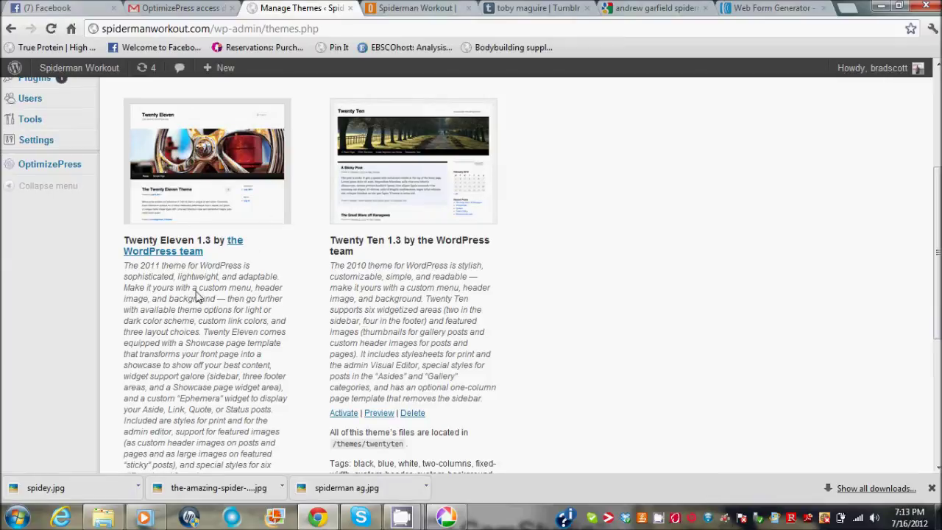
{"action": "left_click_drag", "start_coordinate": [938, 257], "coordinate": [929, 156]}
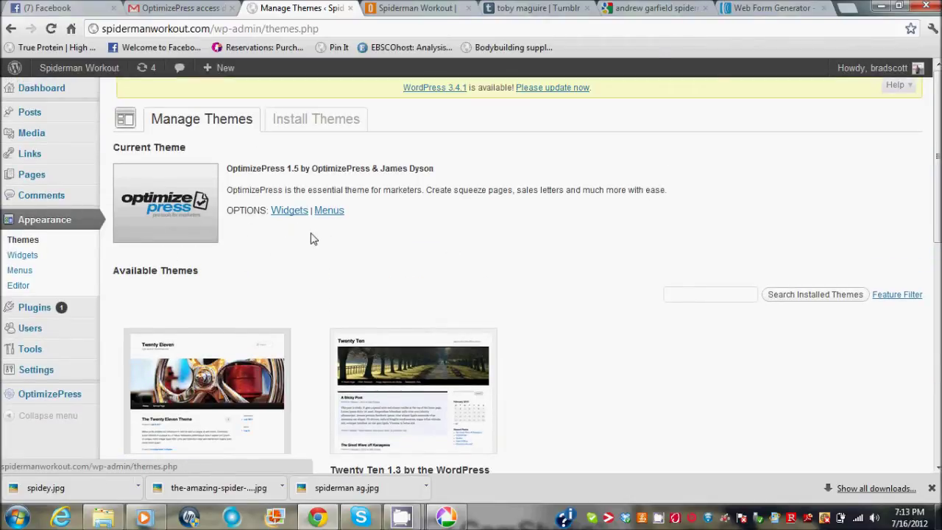
Find themes with the Custom Menu feature filter and browse the 187 results (voidy, LuKoo, Comet).
{"action": "left_click", "coordinate": [298, 126]}
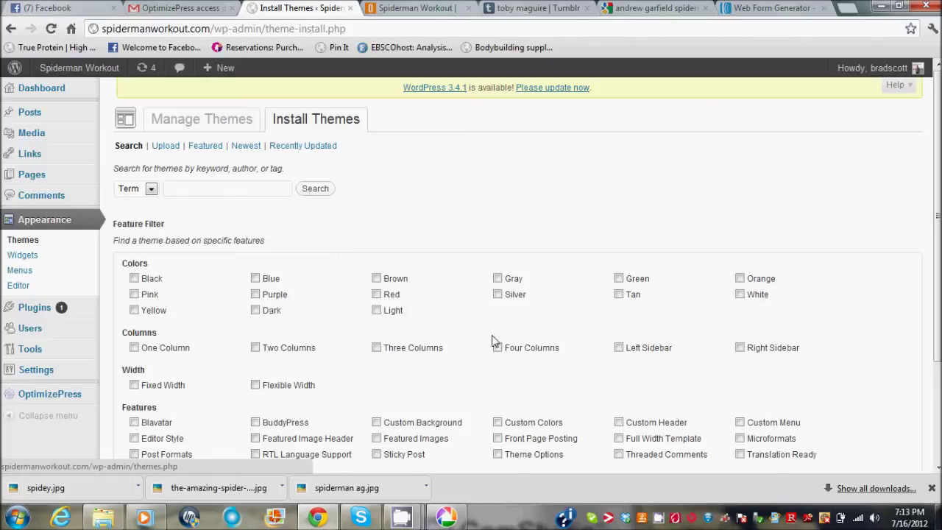
{"action": "left_click_drag", "start_coordinate": [938, 215], "coordinate": [939, 266]}
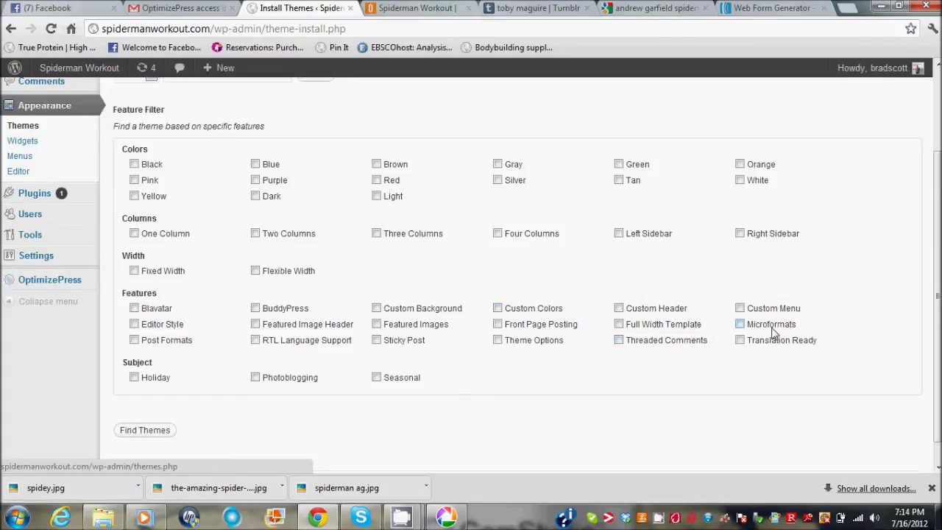
{"action": "left_click", "coordinate": [739, 308]}
{"action": "left_click", "coordinate": [143, 430]}
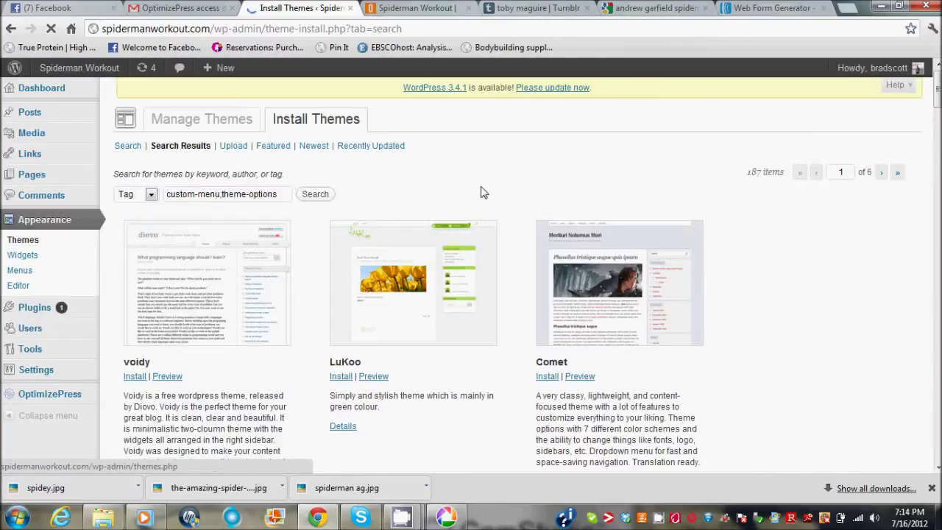
{"action": "left_click_drag", "start_coordinate": [938, 94], "coordinate": [937, 131]}
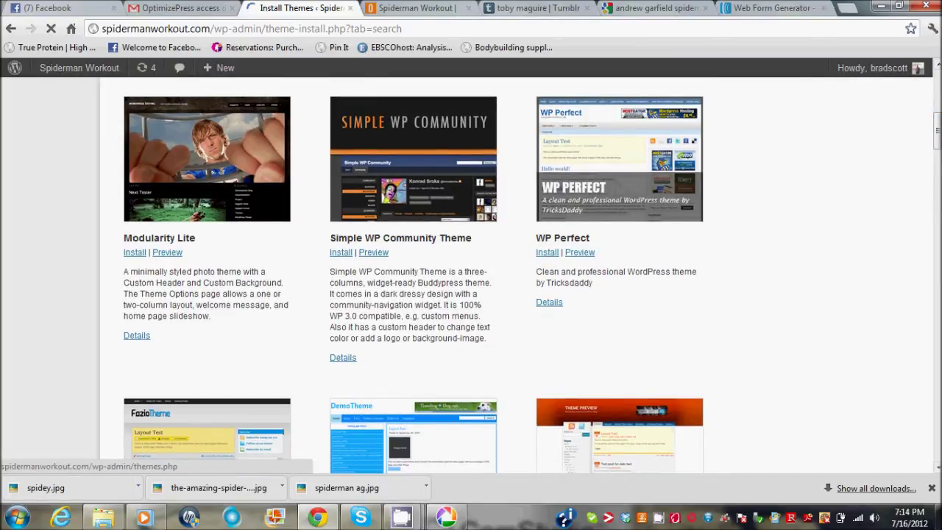
{"action": "left_click_drag", "start_coordinate": [939, 147], "coordinate": [938, 166]}
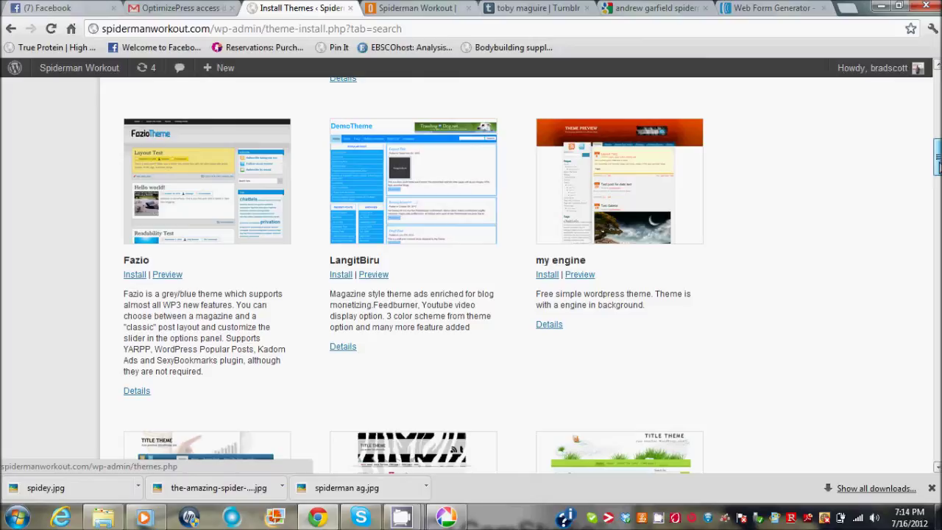
{"action": "left_click_drag", "start_coordinate": [938, 166], "coordinate": [939, 100]}
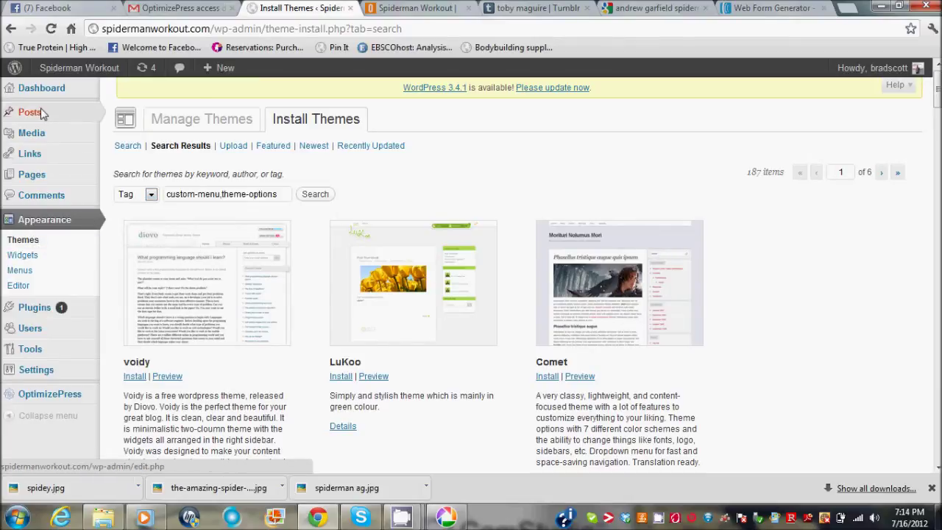
{"action": "mouse_move", "coordinate": [63, 111]}
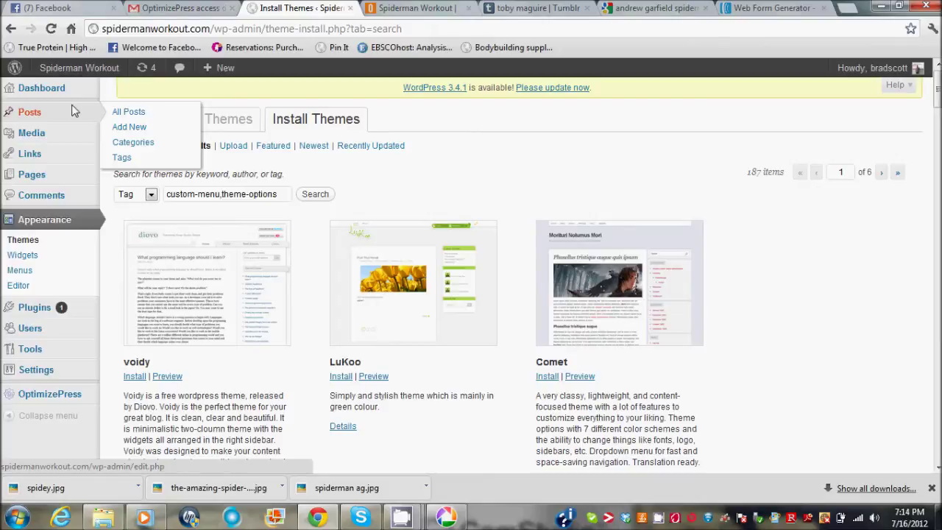
View the live spidermanworkout.com blog in its own tab, then open a blank tab.
{"action": "mouse_move", "coordinate": [81, 72]}
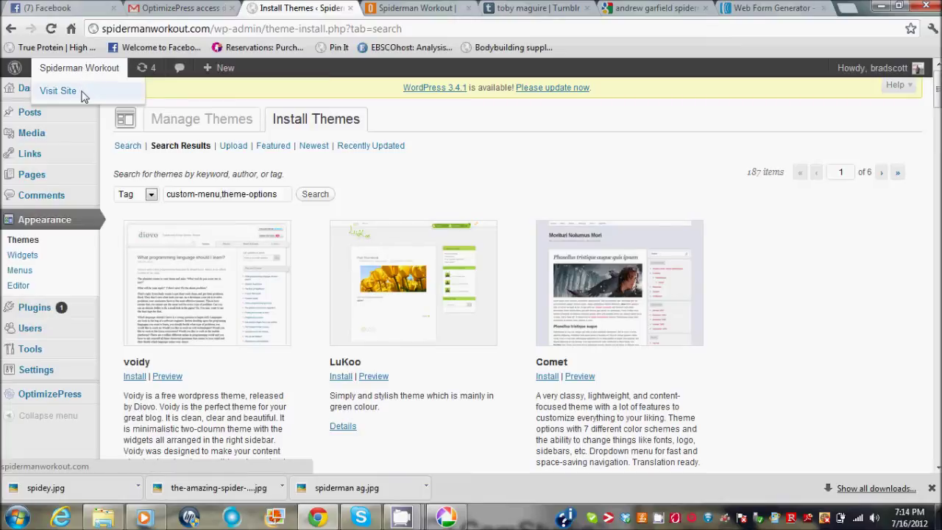
{"action": "right_click", "coordinate": [83, 96]}
{"action": "left_click", "coordinate": [138, 101]}
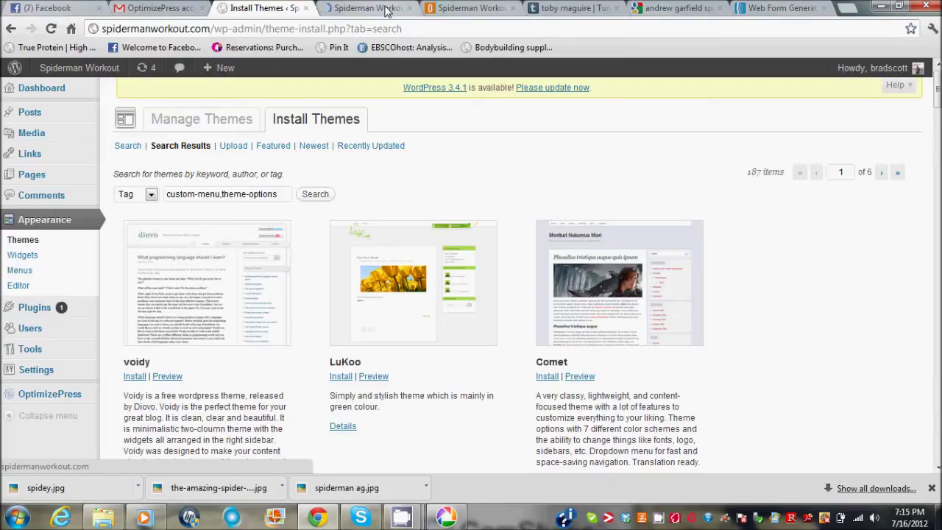
{"action": "left_click", "coordinate": [386, 10]}
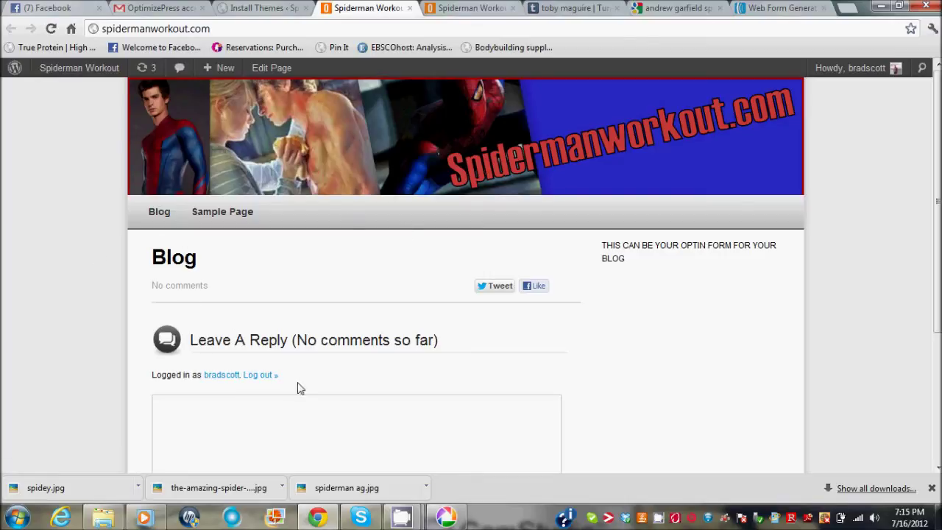
{"action": "scroll", "coordinate": [926, 253], "scroll_direction": "down", "scroll_amount": 1}
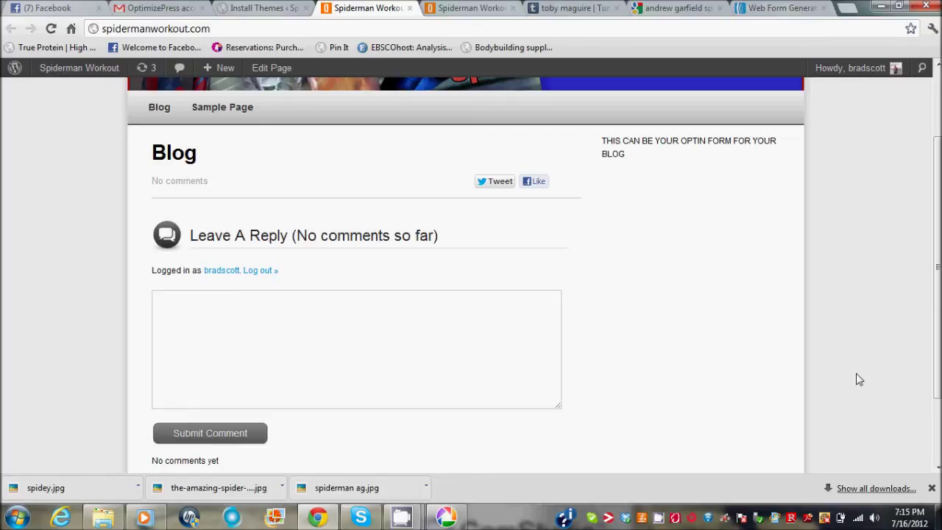
{"action": "left_click", "coordinate": [848, 9]}
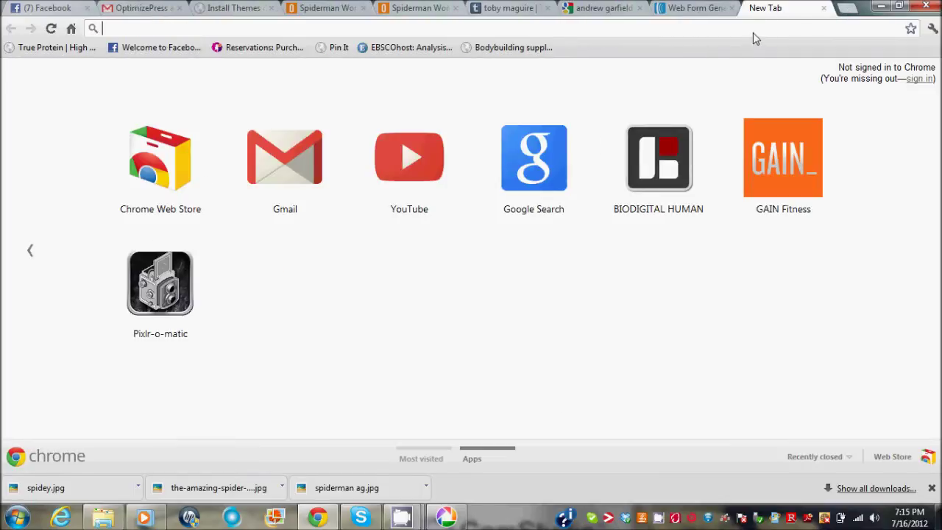
Load sixpackinsanity.com/blog/ in the new tab.
{"action": "type", "text": "sixpackinsanity.com"}
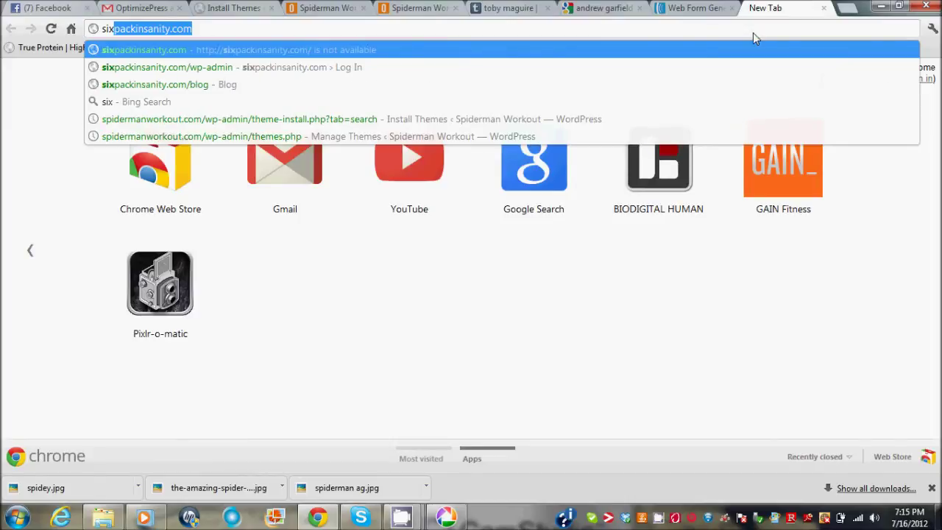
{"action": "key", "text": "End"}
{"action": "type", "text": "/b"}
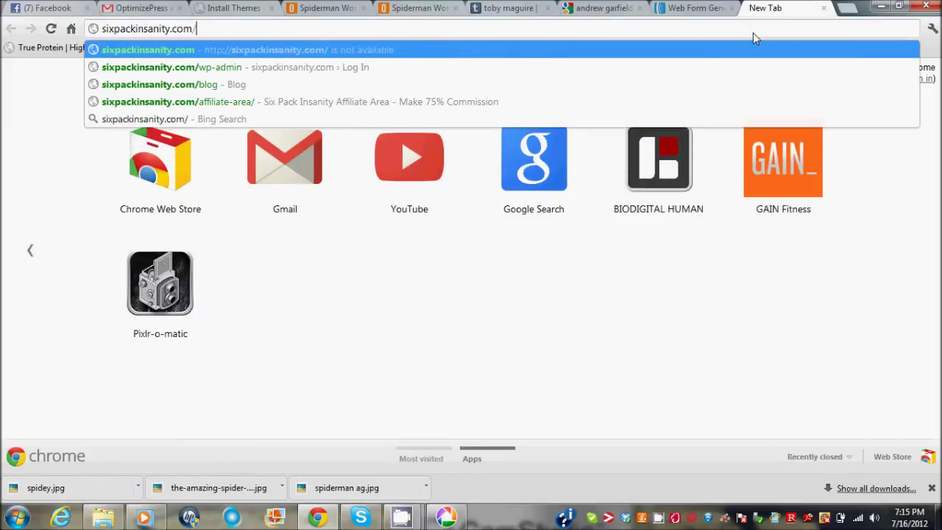
{"action": "type", "text": "lo"}
{"action": "key", "text": "Return"}
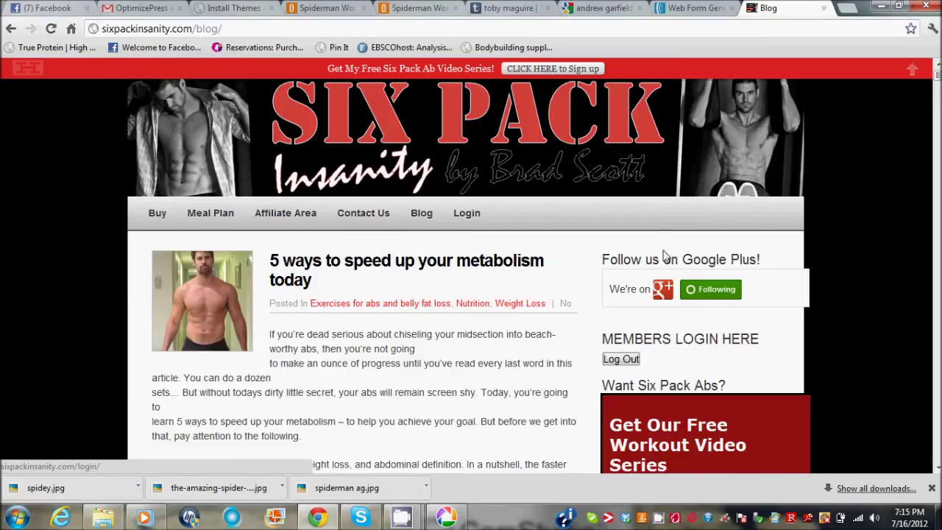
Scroll through the Six Pack Insanity blog posts and return to the top of the page.
{"action": "scroll", "coordinate": [360, 294], "scroll_direction": "down", "scroll_amount": 10}
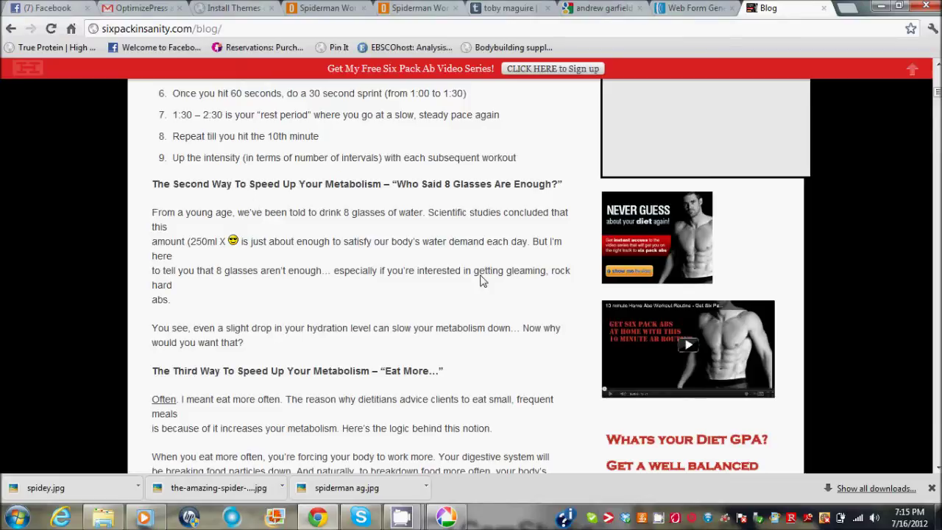
{"action": "left_click", "coordinate": [937, 87]}
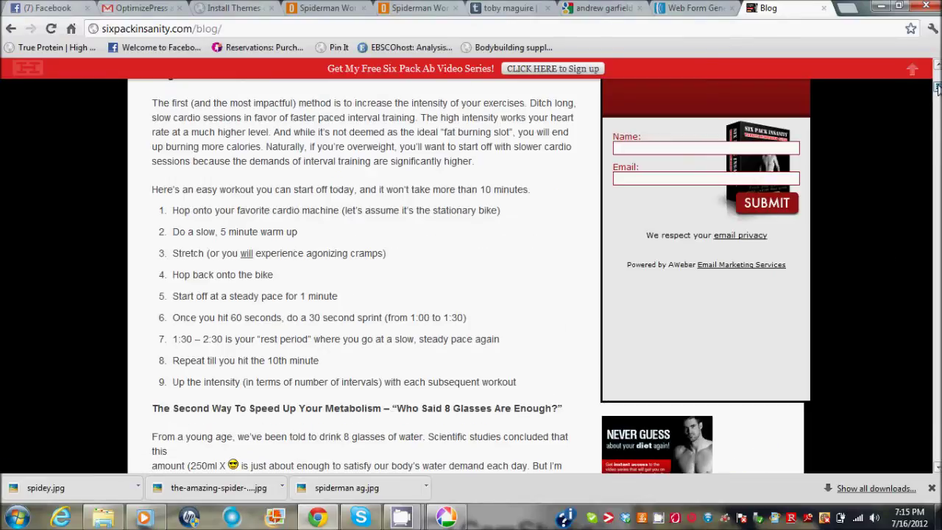
{"action": "scroll", "coordinate": [937, 87], "scroll_direction": "up", "scroll_amount": 3}
{"action": "scroll", "coordinate": [926, 97], "scroll_direction": "down", "scroll_amount": 2}
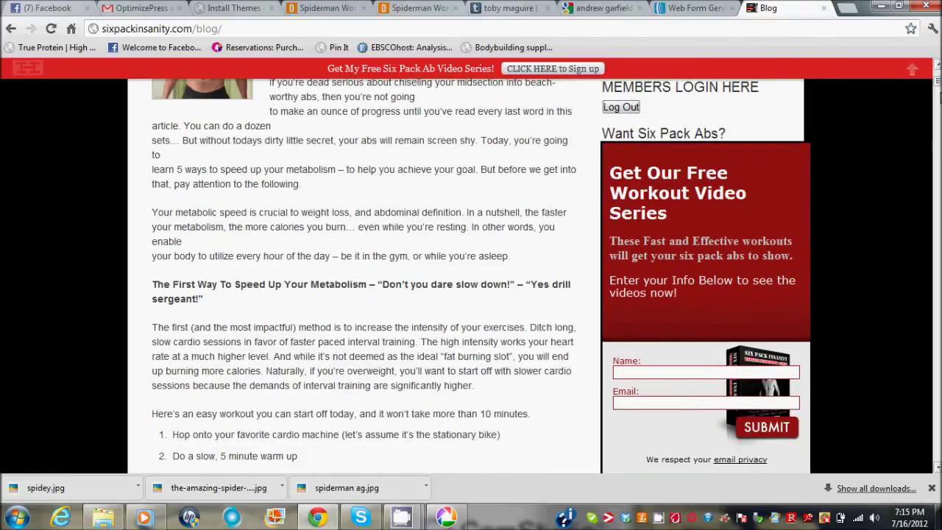
{"action": "scroll", "coordinate": [361, 276], "scroll_direction": "up", "scroll_amount": 2}
{"action": "scroll", "coordinate": [361, 276], "scroll_direction": "down", "scroll_amount": 12}
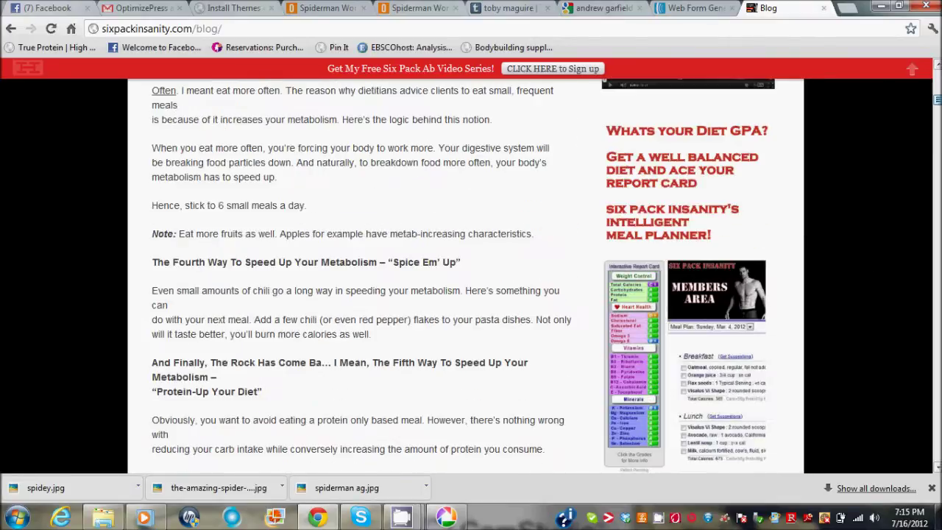
{"action": "scroll", "coordinate": [360, 276], "scroll_direction": "down", "scroll_amount": 10}
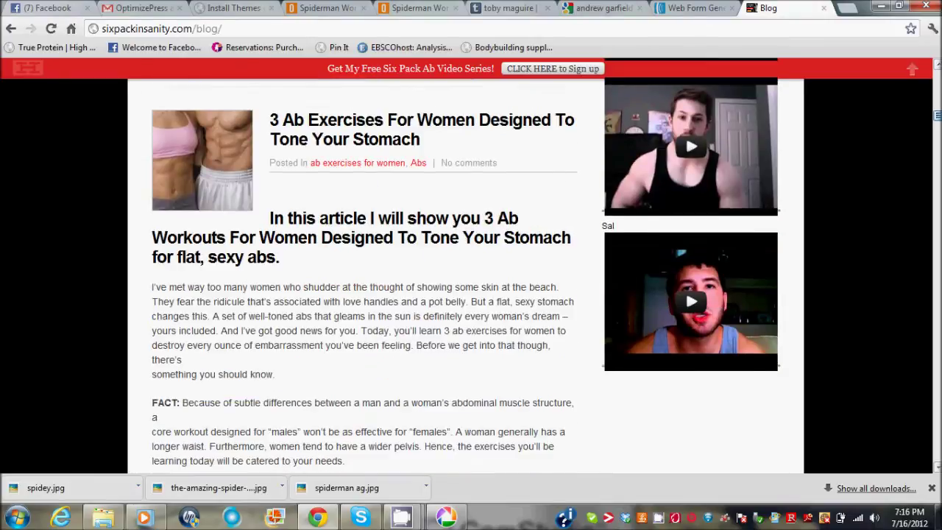
{"action": "scroll", "coordinate": [361, 276], "scroll_direction": "up", "scroll_amount": 1}
{"action": "scroll", "coordinate": [360, 276], "scroll_direction": "down", "scroll_amount": 12}
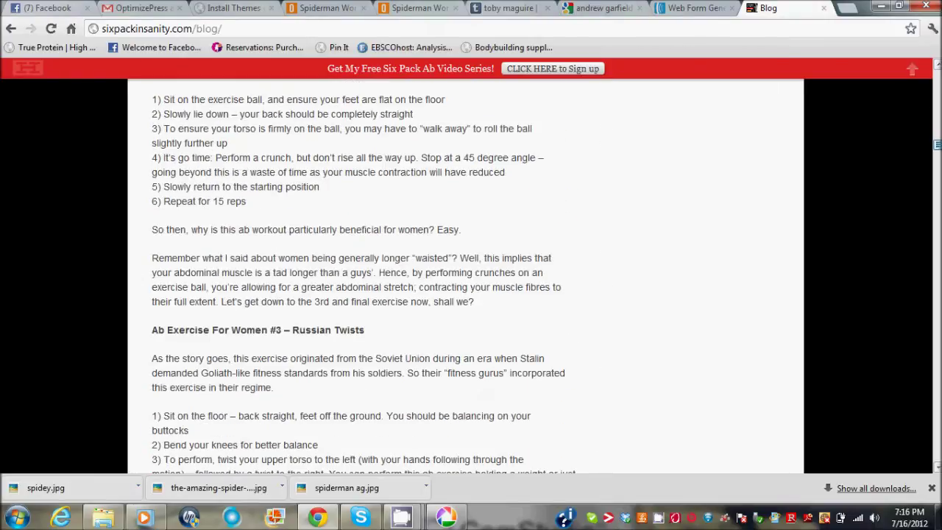
{"action": "key", "text": "Home"}
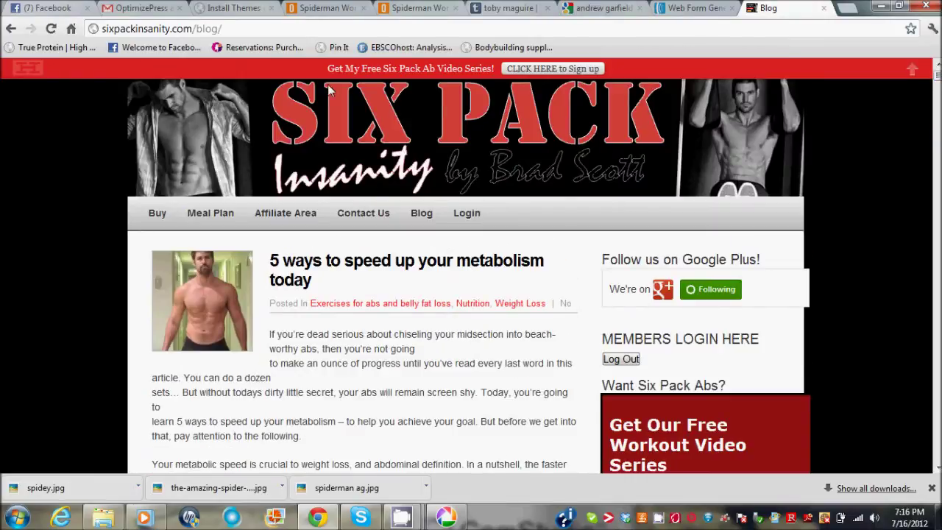
{"action": "left_click", "coordinate": [230, 34]}
Visit the sixpackinsanity.com home page, scroll its membership page, then close that tab.
{"action": "left_click", "coordinate": [230, 35]}
{"action": "key", "text": "BackSpace"}
{"action": "key", "text": "BackSpace"}
{"action": "key", "text": "BackSpace"}
{"action": "key", "text": "BackSpace"}
{"action": "key", "text": "BackSpace"}
{"action": "key", "text": "BackSpace"}
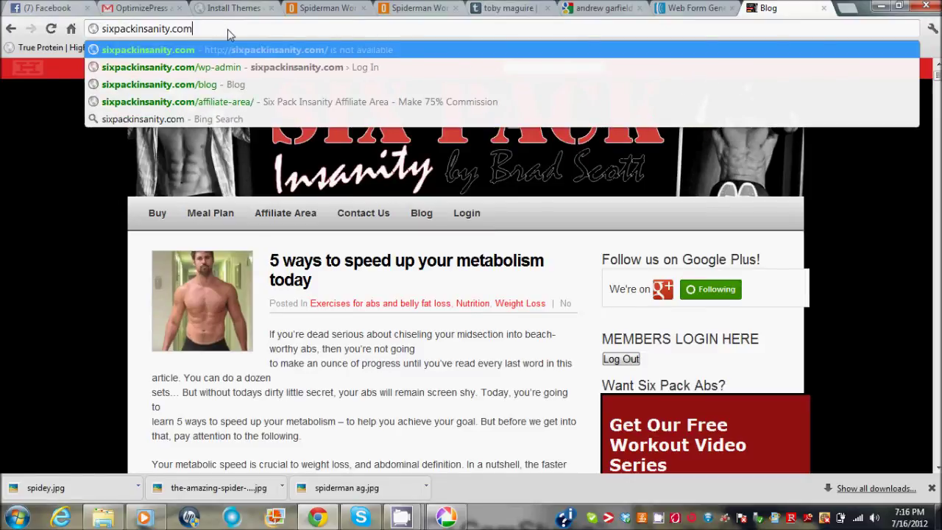
{"action": "key", "text": "Return"}
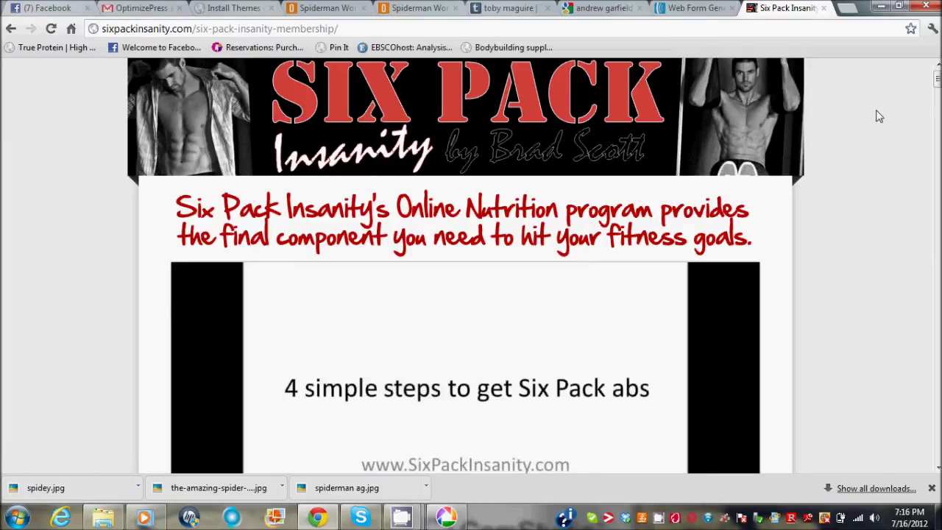
{"action": "left_click_drag", "start_coordinate": [937, 78], "coordinate": [937, 87]}
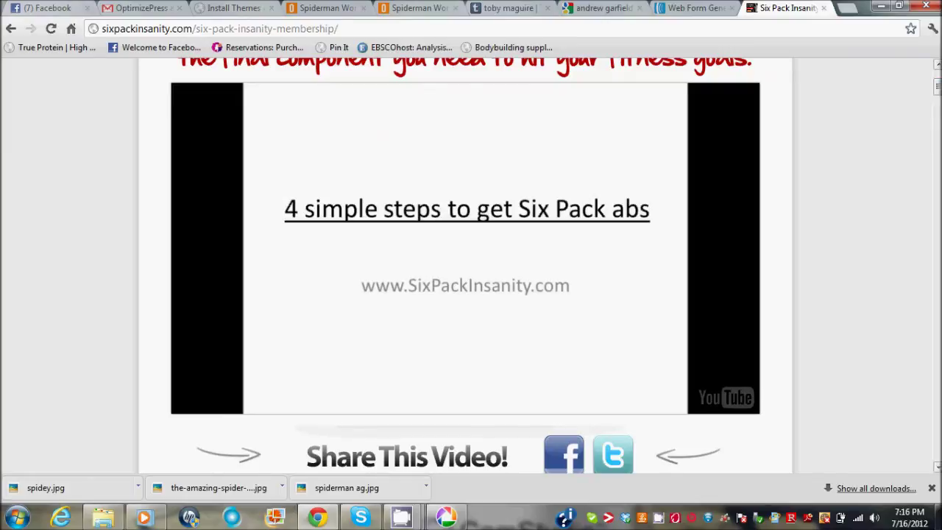
{"action": "mouse_move", "coordinate": [937, 86]}
{"action": "left_mouse_down"}
{"action": "mouse_move", "coordinate": [938, 350]}
{"action": "mouse_move", "coordinate": [937, 73]}
{"action": "left_mouse_up"}
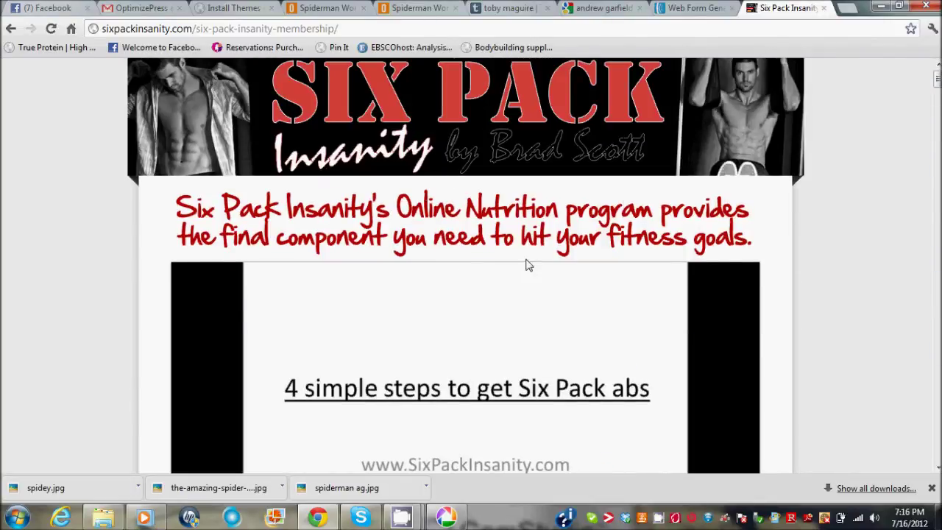
{"action": "left_click", "coordinate": [825, 9]}
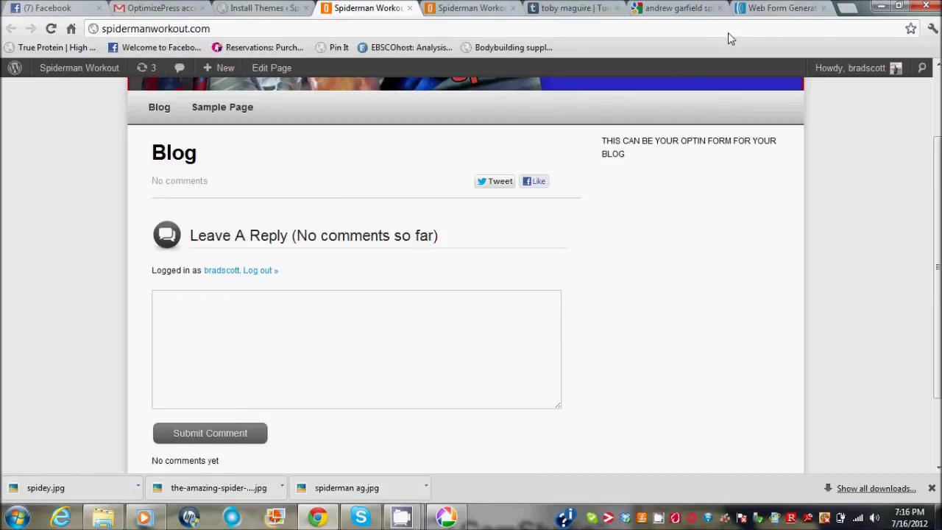
Revisit the custom-menu, theme-options theme results, then start a new post via Posts > Add New.
{"action": "left_click", "coordinate": [269, 8]}
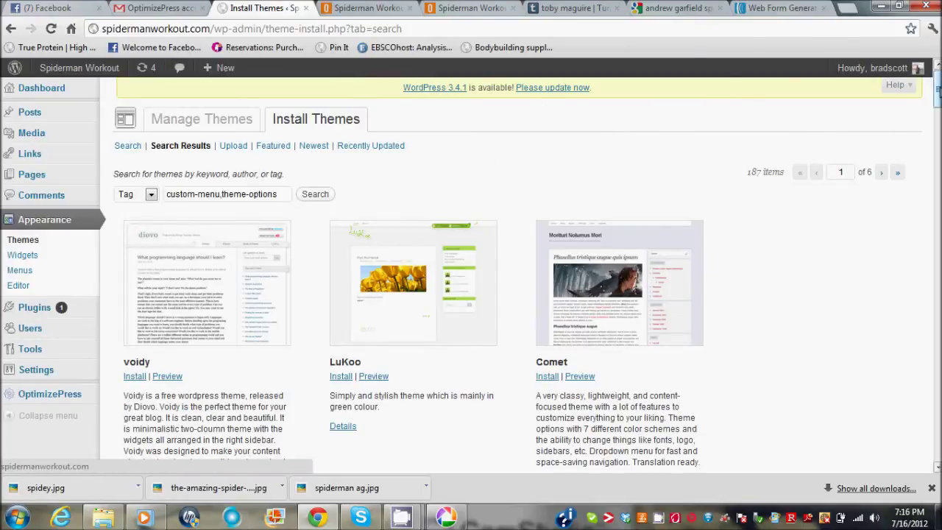
{"action": "left_click_drag", "start_coordinate": [938, 89], "coordinate": [939, 94]}
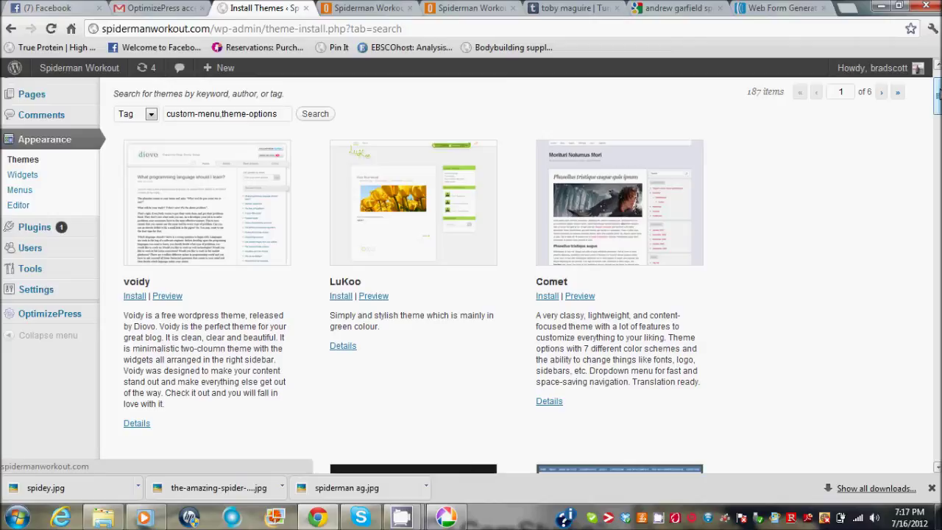
{"action": "left_click_drag", "start_coordinate": [938, 94], "coordinate": [938, 74]}
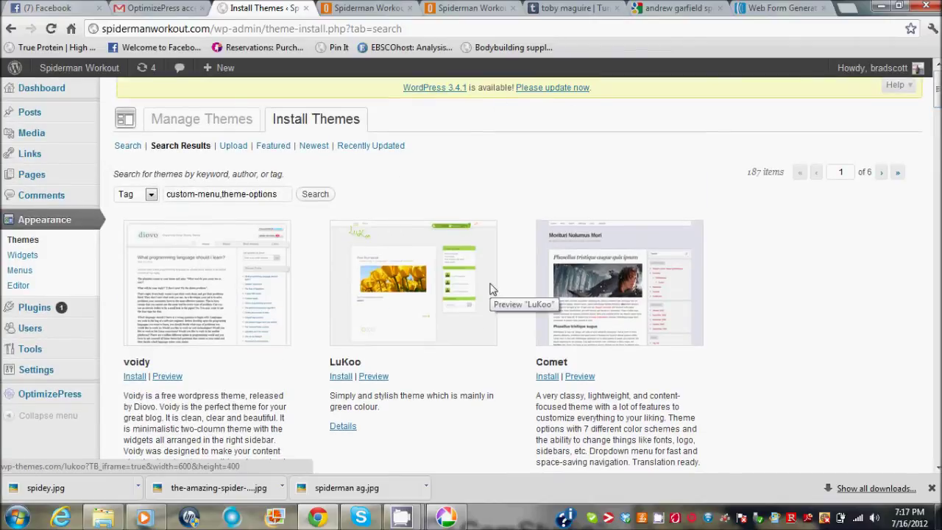
{"action": "scroll", "coordinate": [471, 271], "scroll_direction": "down", "scroll_amount": 1}
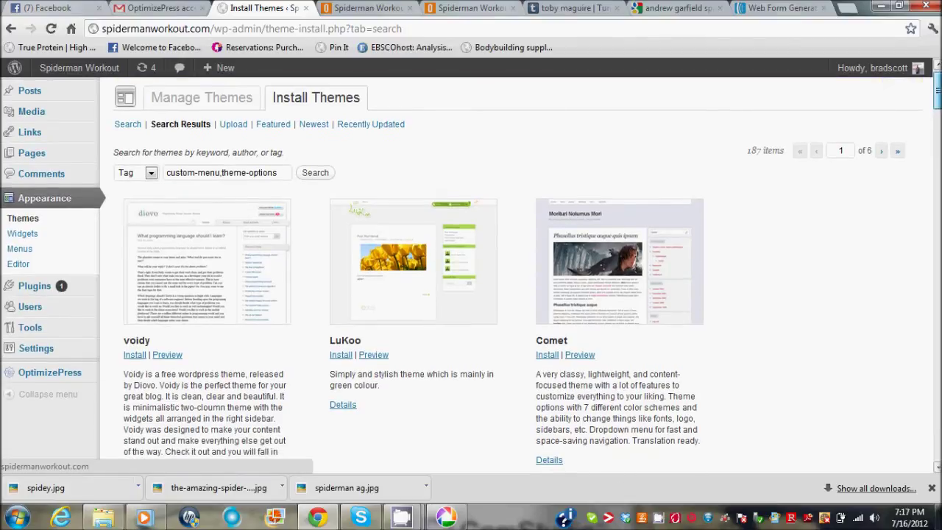
{"action": "scroll", "coordinate": [939, 96], "scroll_direction": "up", "scroll_amount": 1}
{"action": "mouse_move", "coordinate": [29, 112]}
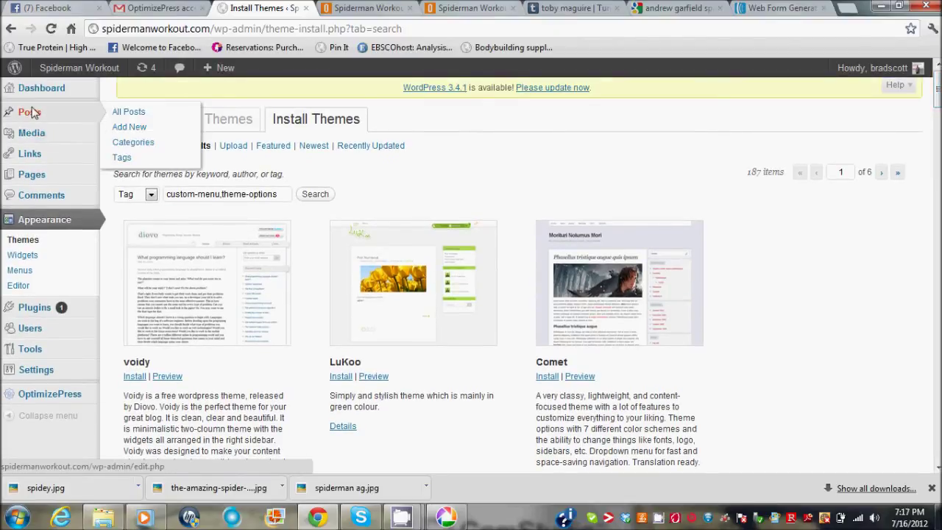
{"action": "left_click", "coordinate": [139, 129]}
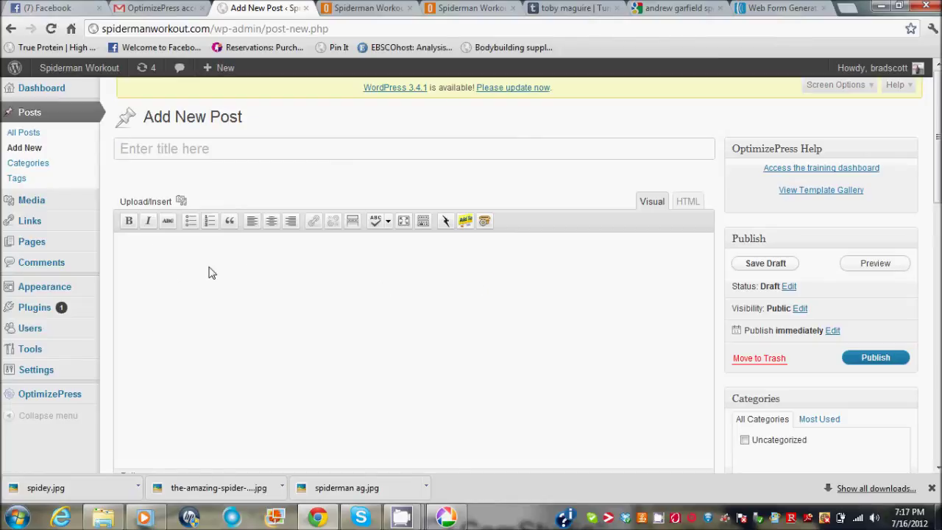
Upload spidey.jpg from the Desktop into the new post's media window.
{"action": "left_click", "coordinate": [181, 201]}
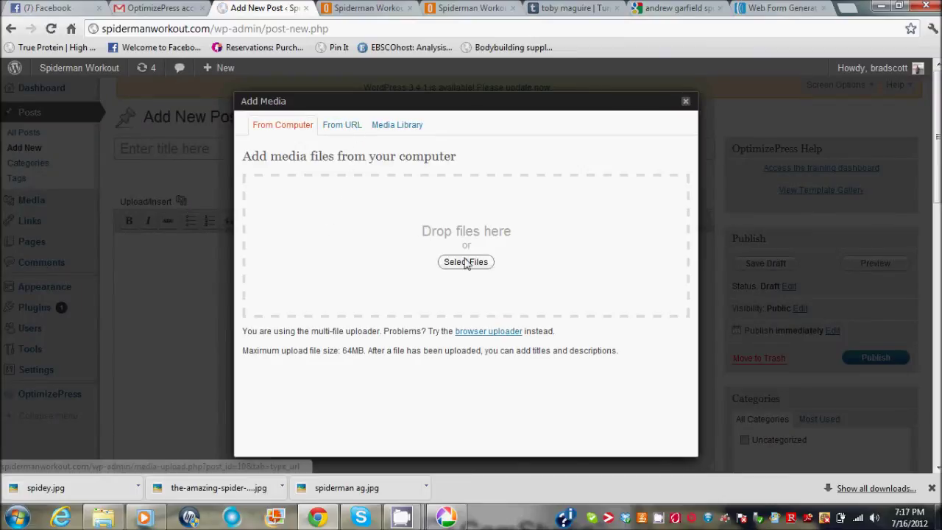
{"action": "left_click", "coordinate": [466, 262]}
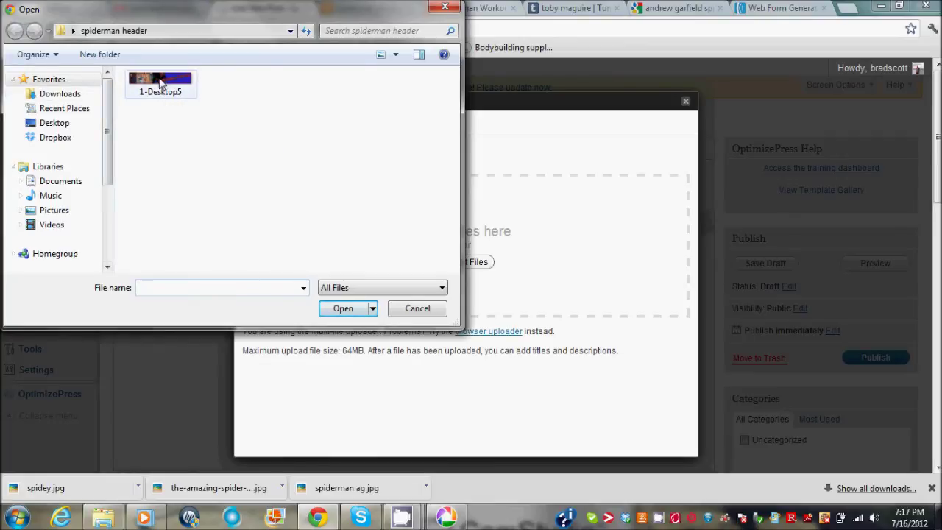
{"action": "left_click", "coordinate": [52, 123]}
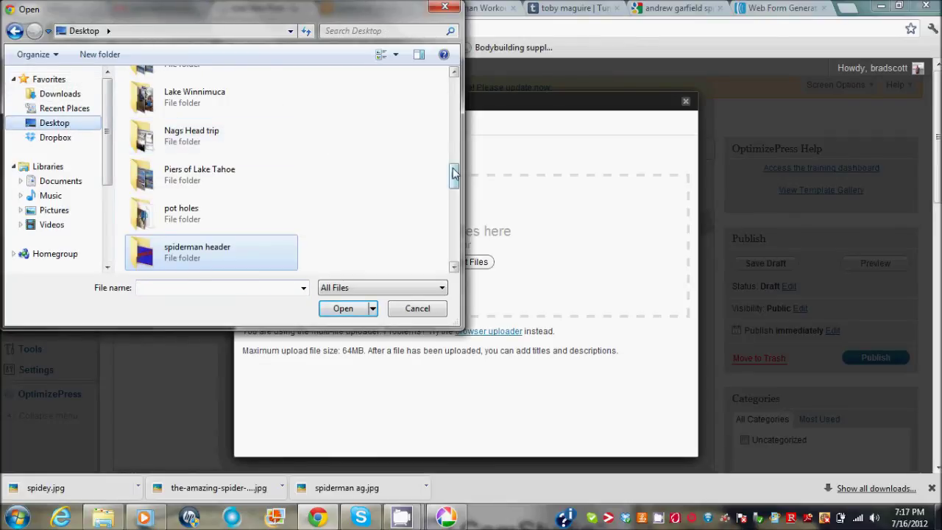
{"action": "left_click", "coordinate": [454, 267]}
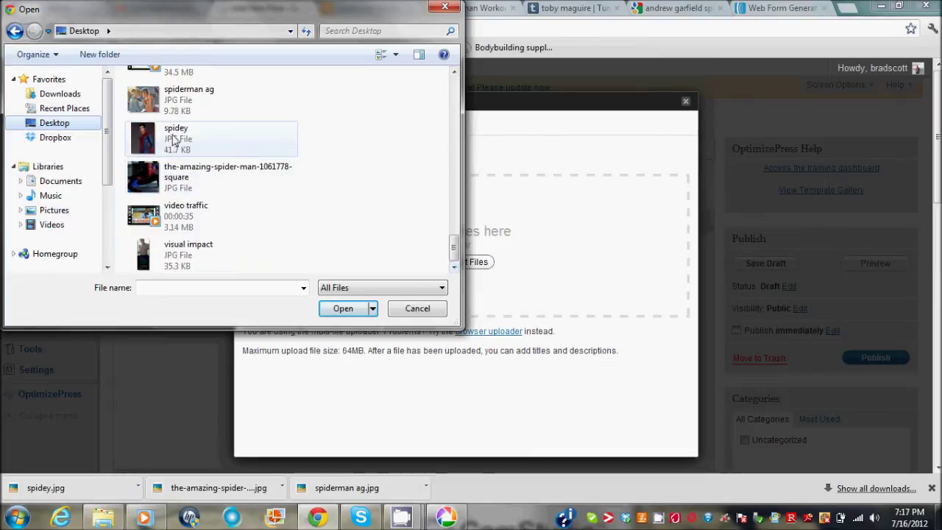
{"action": "left_click", "coordinate": [173, 140]}
{"action": "left_click", "coordinate": [339, 309]}
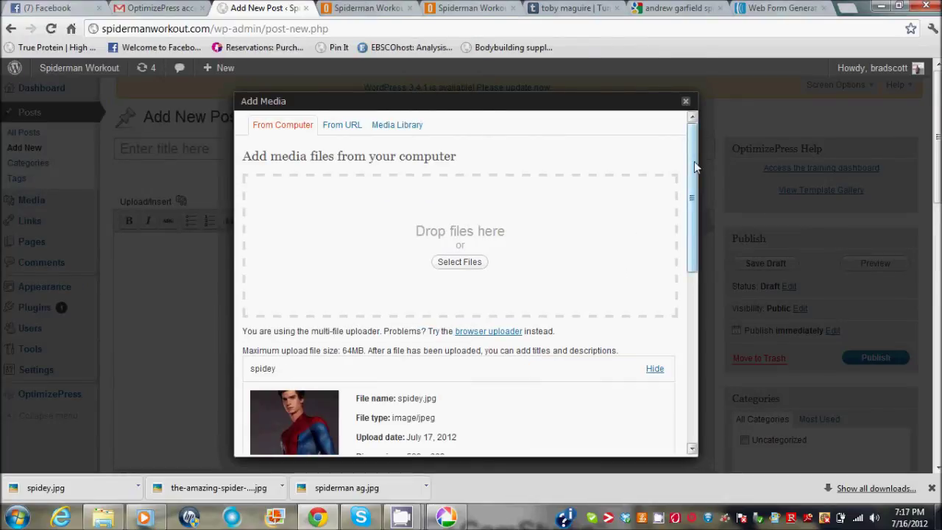
{"action": "left_click_drag", "start_coordinate": [694, 161], "coordinate": [693, 258]}
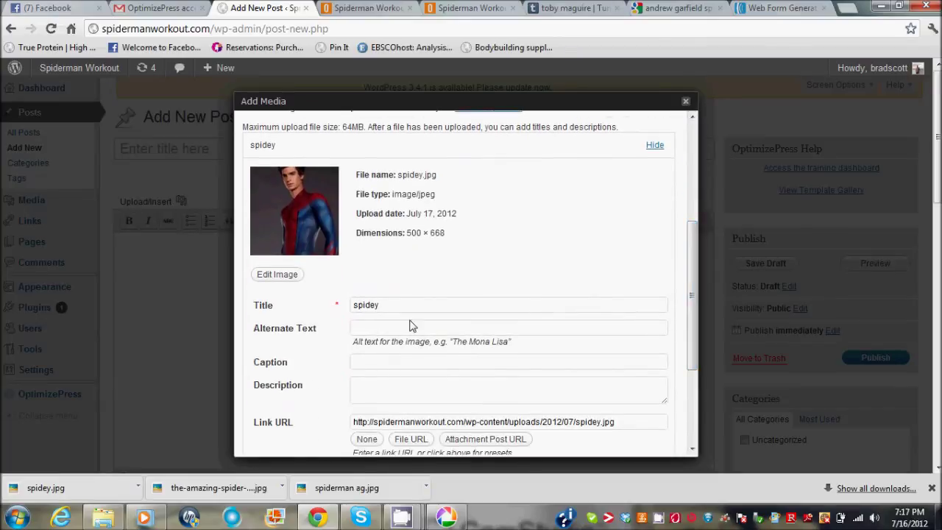
{"action": "left_click", "coordinate": [369, 332]}
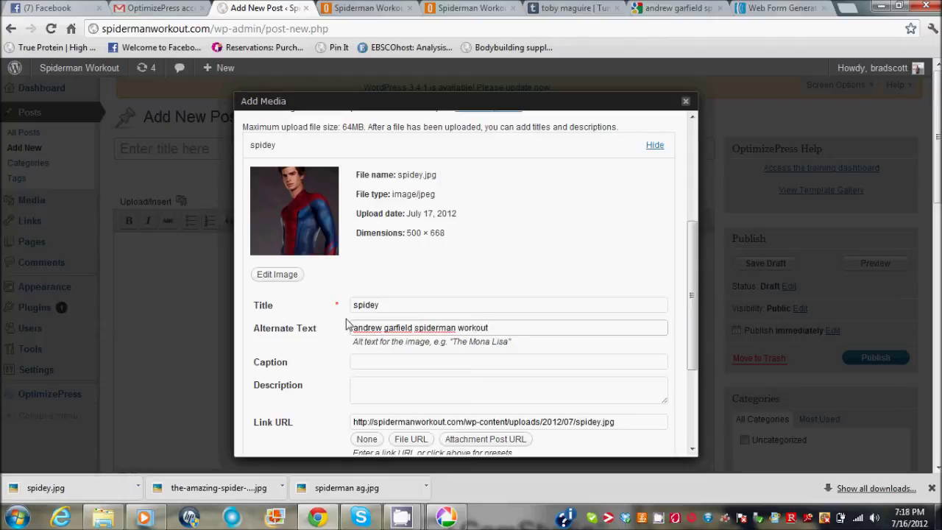
{"action": "left_click_drag", "start_coordinate": [695, 232], "coordinate": [693, 279]}
{"action": "scroll", "coordinate": [691, 315], "scroll_direction": "down", "scroll_amount": 2}
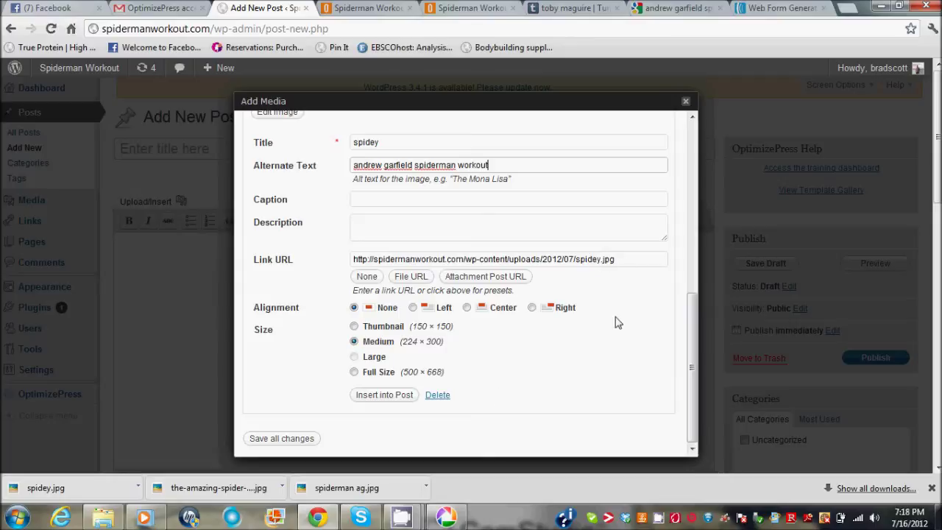
{"action": "left_click_drag", "start_coordinate": [616, 260], "coordinate": [375, 267]}
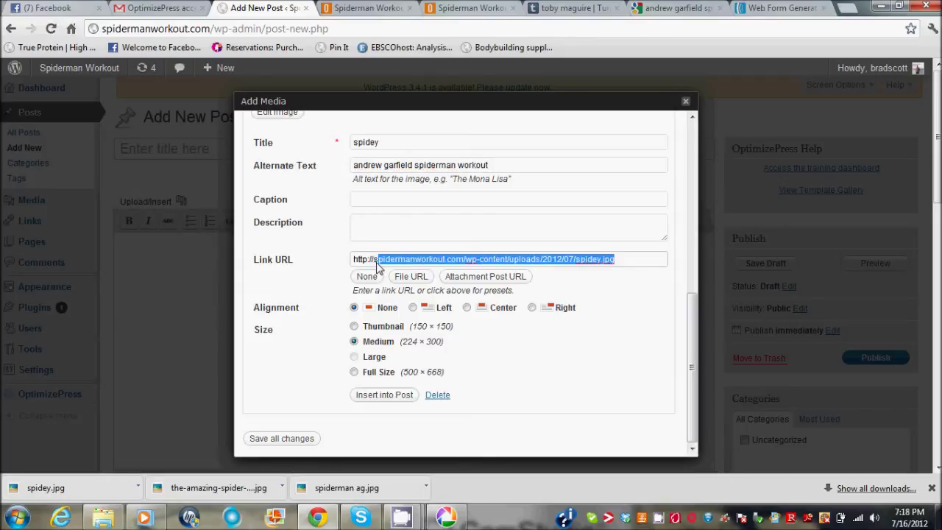
{"action": "key", "text": "BackSpace"}
{"action": "type", "text": "p://sixpac"}
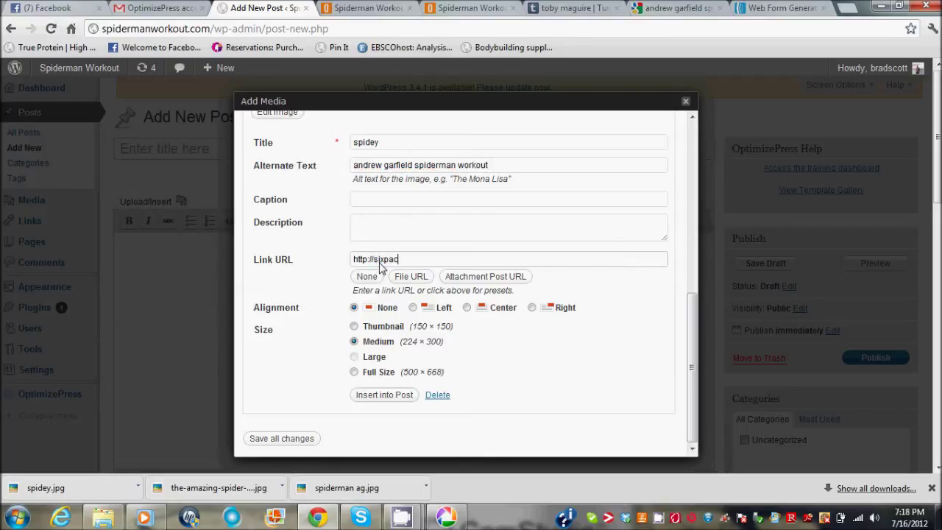
{"action": "type", "text": "kinsanity.com/buy"}
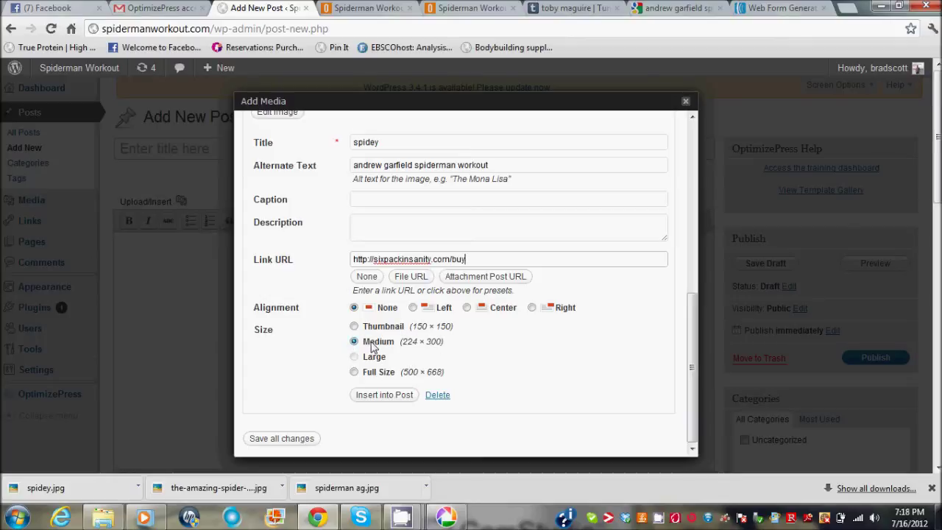
{"action": "left_click", "coordinate": [393, 396]}
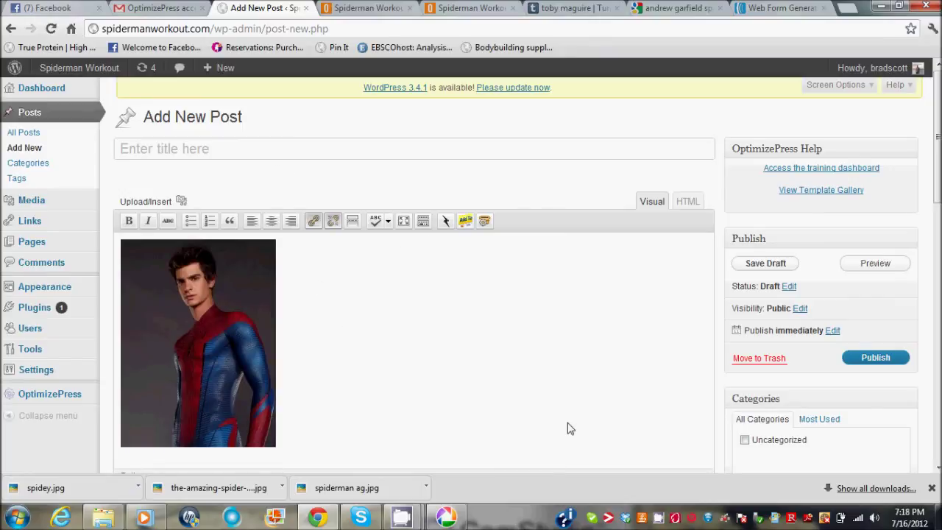
Scroll down the post editor to the blank Page SEO & Optimization Options box.
{"action": "scroll", "coordinate": [559, 280], "scroll_direction": "down", "scroll_amount": 2}
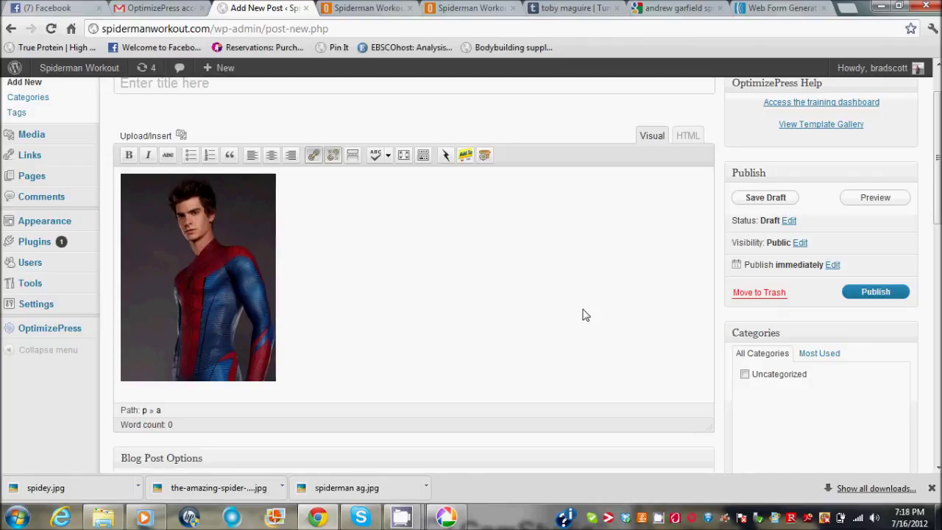
{"action": "left_click_drag", "start_coordinate": [937, 156], "coordinate": [937, 302]}
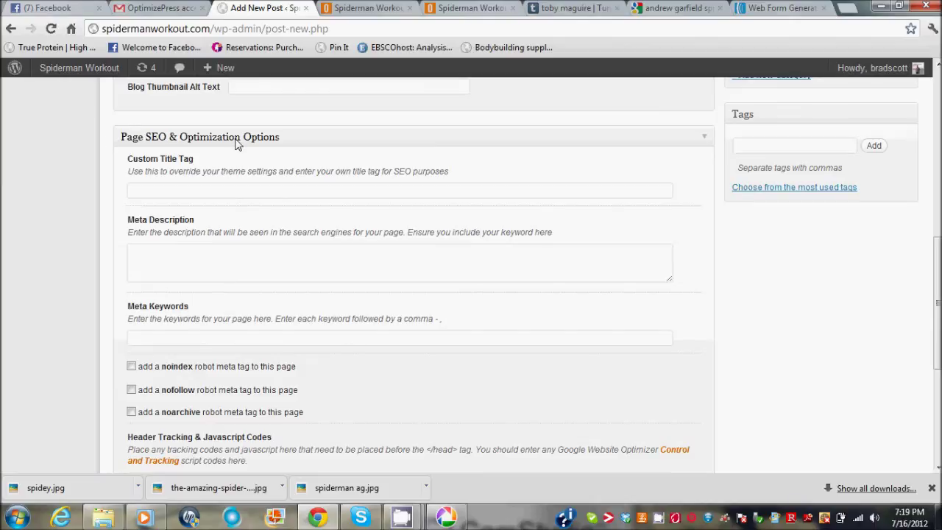
Enter 'Andrew Garfield Spiderman Workout' as the post's Custom Title Tag, then scroll back to the top.
{"action": "left_click", "coordinate": [184, 193]}
{"action": "type", "text": "And"}
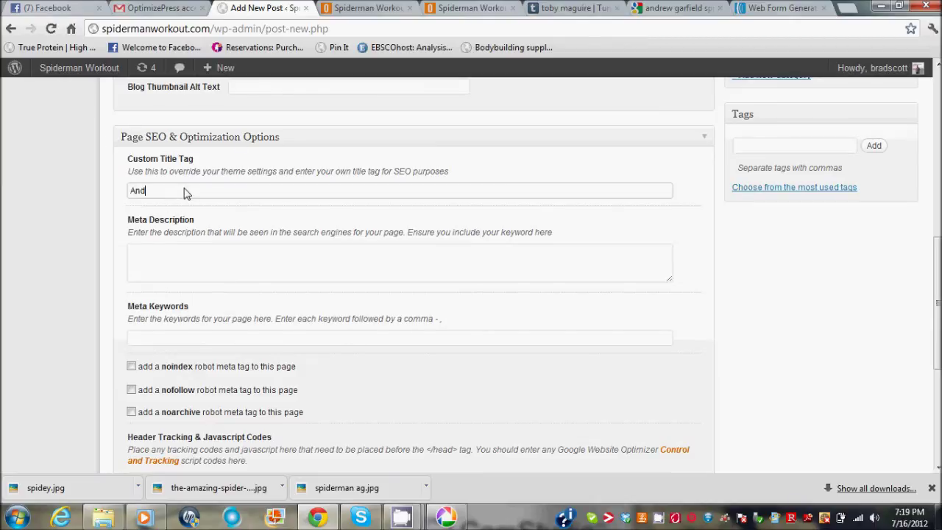
{"action": "type", "text": "rew Garfield Spiderman Workout"}
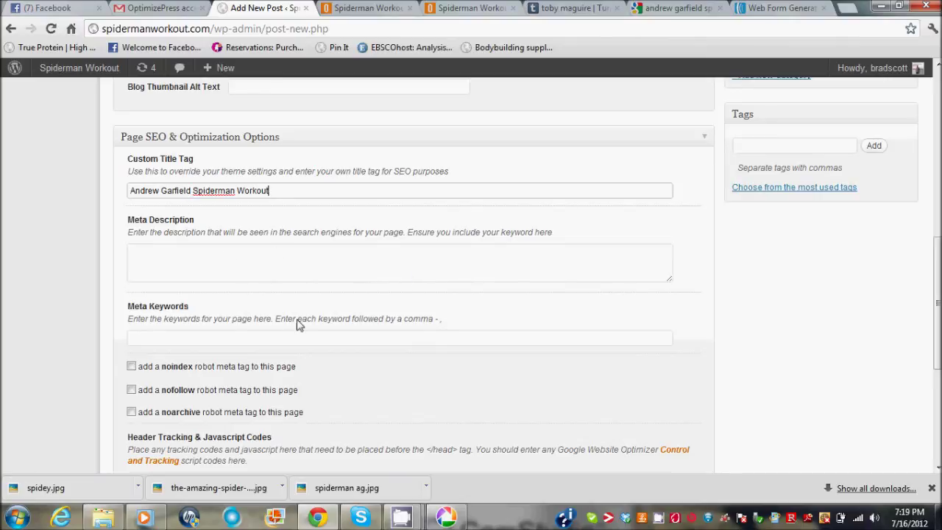
{"action": "left_click", "coordinate": [251, 344]}
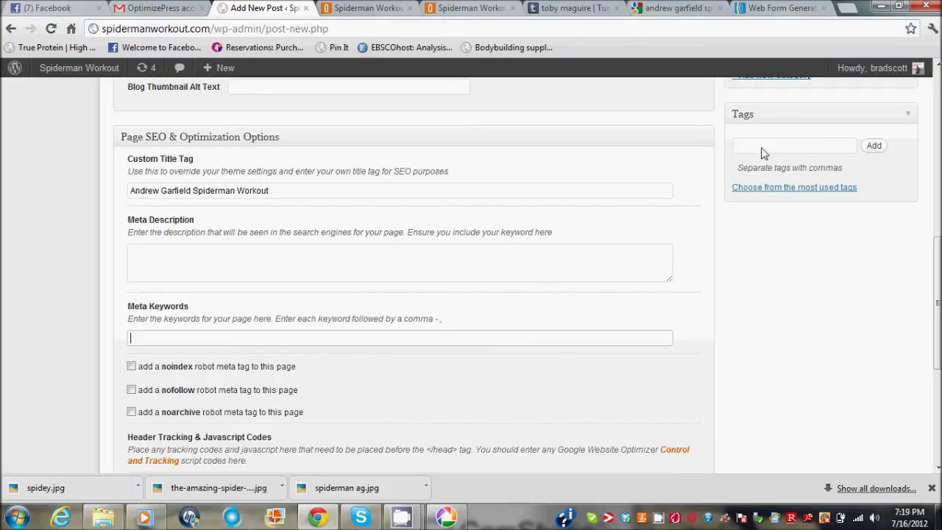
{"action": "left_click_drag", "start_coordinate": [937, 266], "coordinate": [938, 130]}
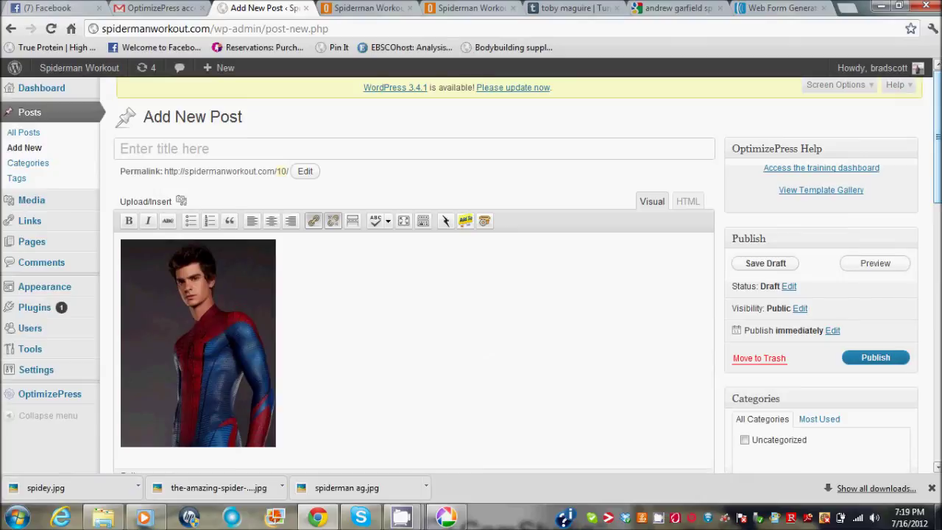